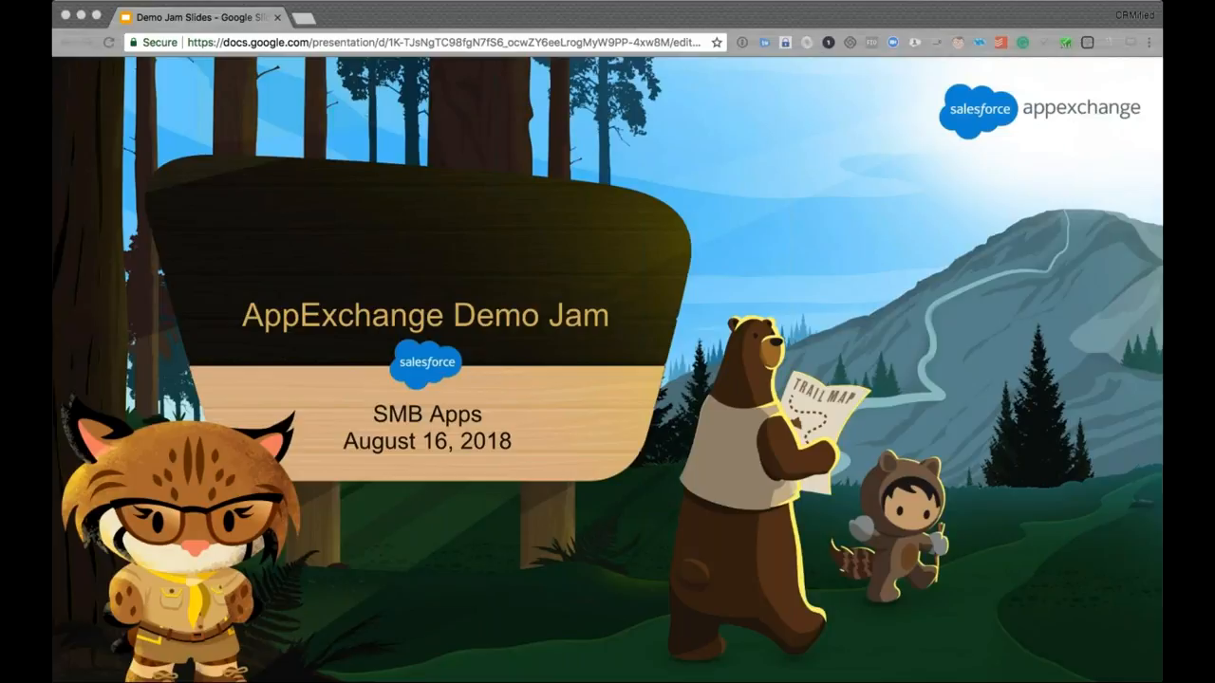
Step: Advance the Demo Jam deck to the next slide toward Rules of the Road
key(Right)
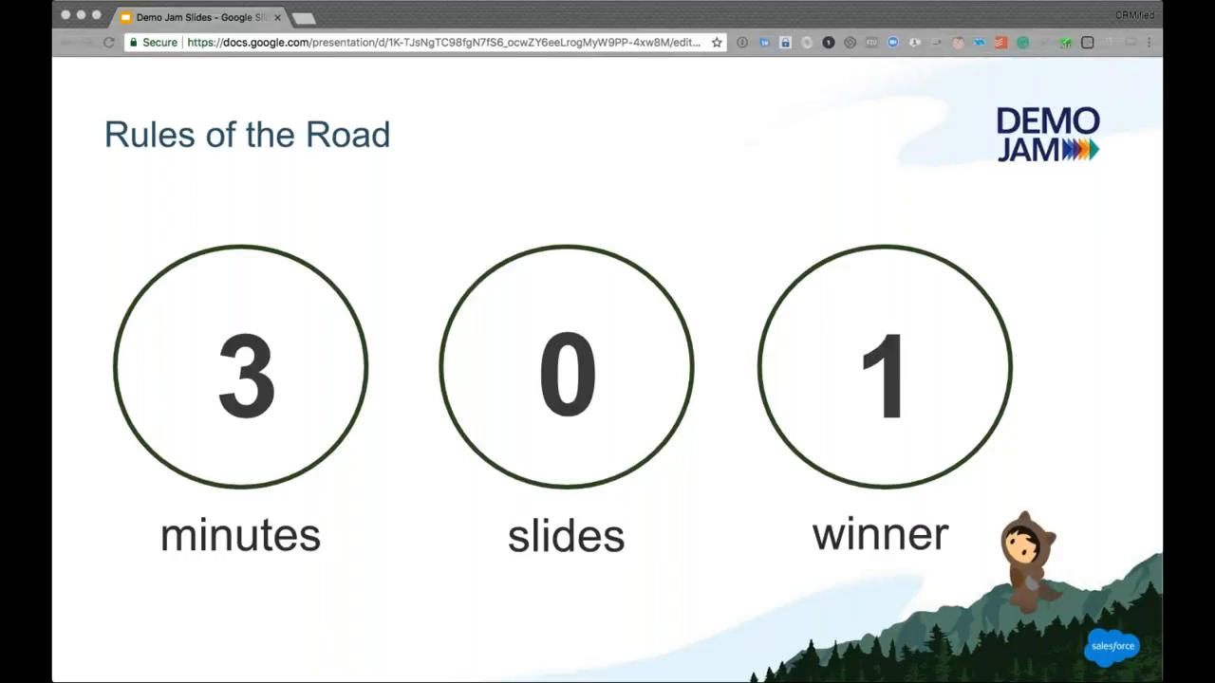
Step: Advance from Rules of the Road to the Demo Jam title slide
key(Right)
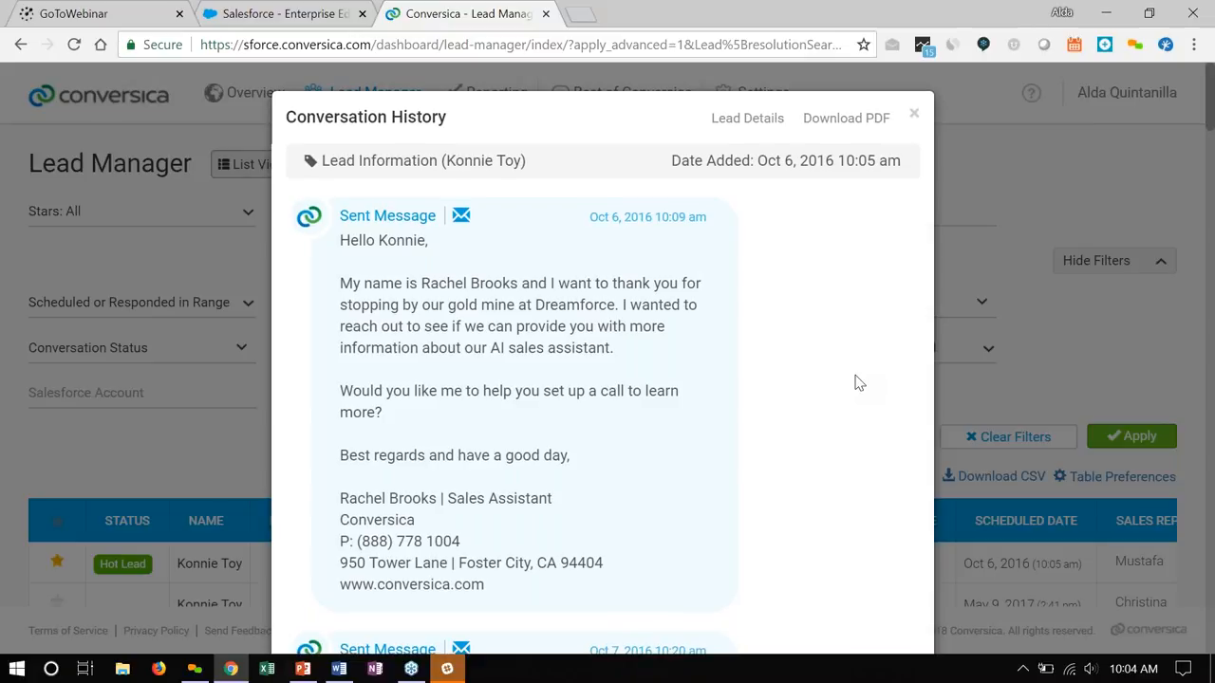
scroll(859, 382, down, 5)
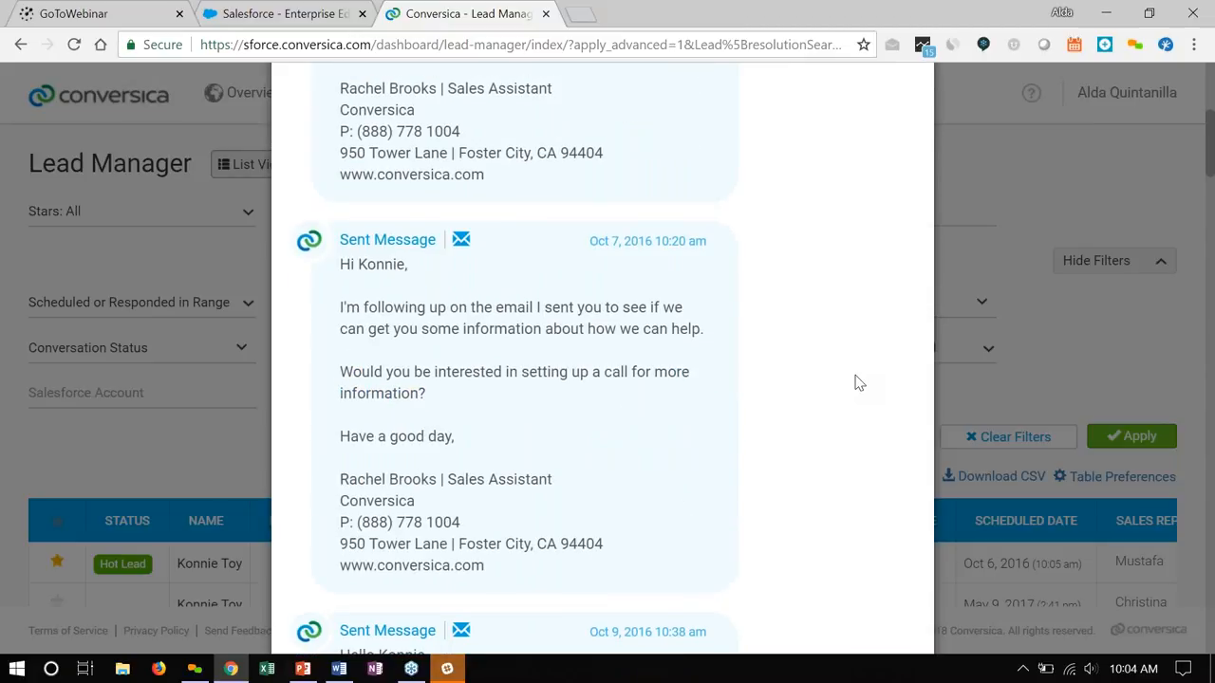
scroll(859, 382, down, 4)
scroll(859, 383, down, 2)
scroll(858, 382, down, 1)
scroll(859, 382, down, 2)
scroll(859, 383, down, 1)
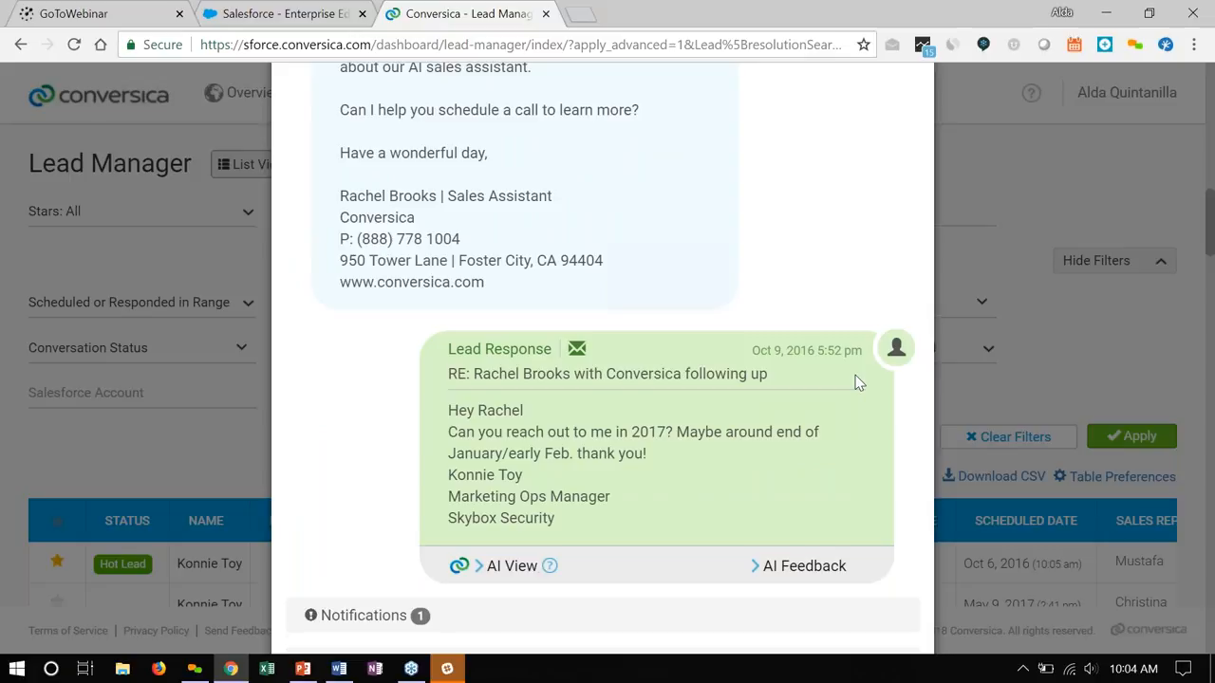
scroll(859, 381, down, 2)
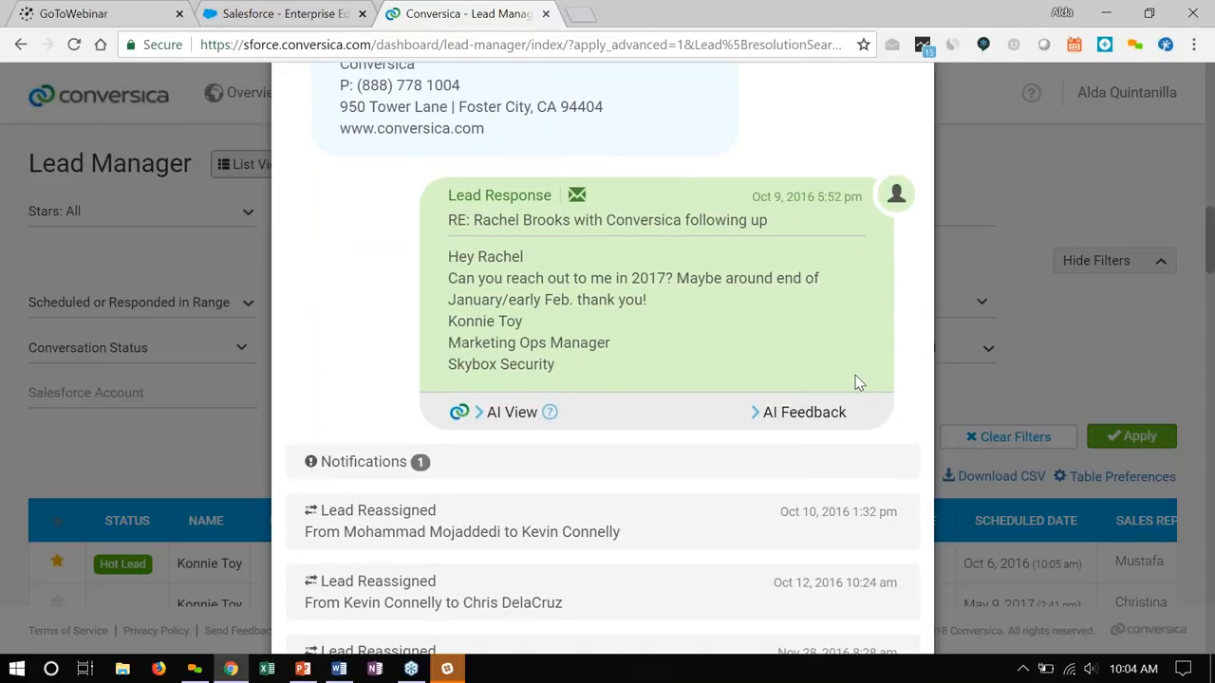
scroll(859, 382, down, 3)
scroll(859, 381, up, 1)
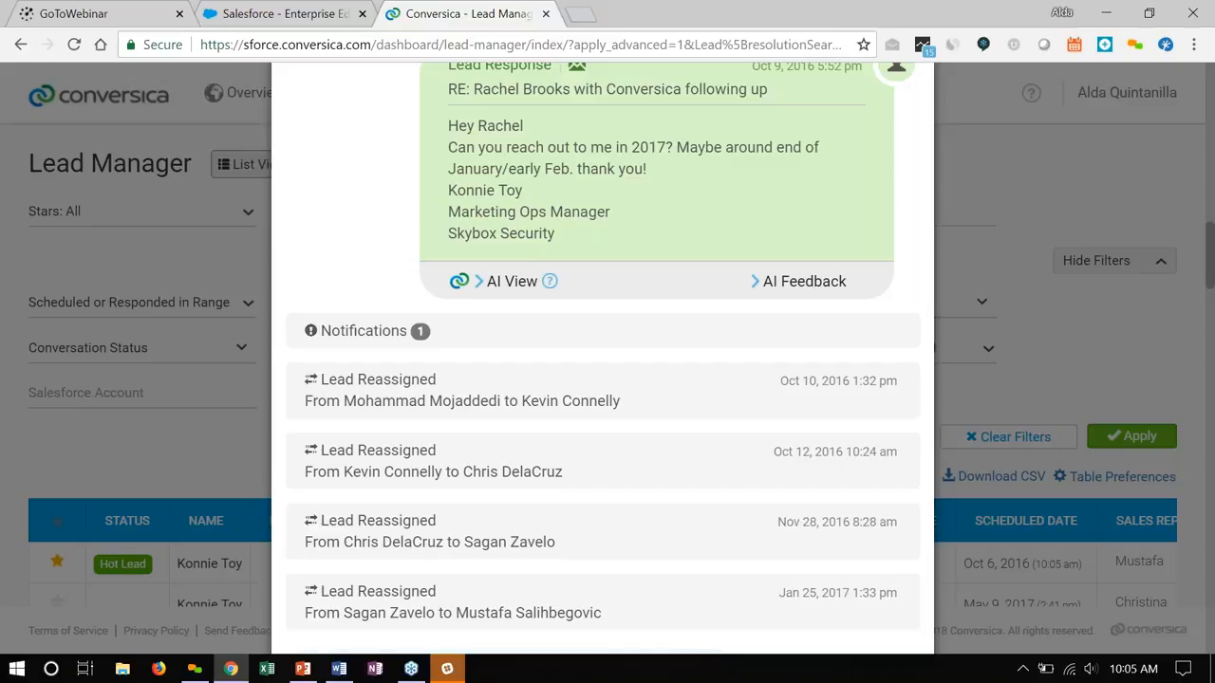
scroll(603, 379, down, 4)
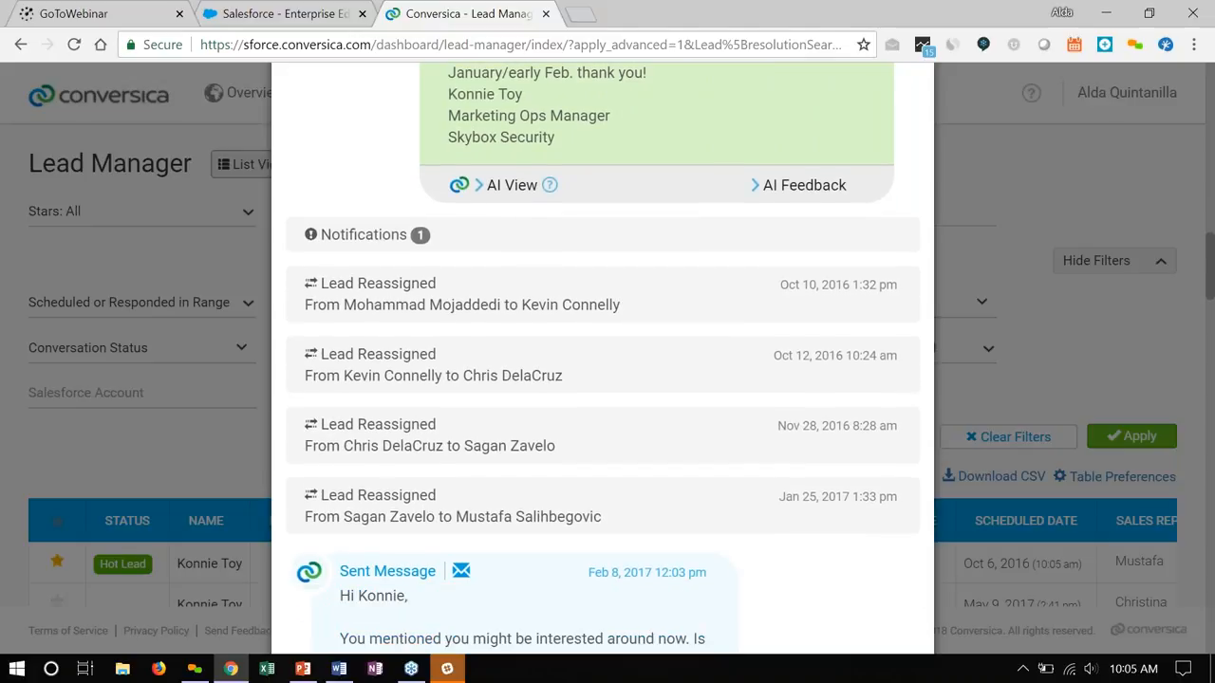
scroll(603, 380, down, 2)
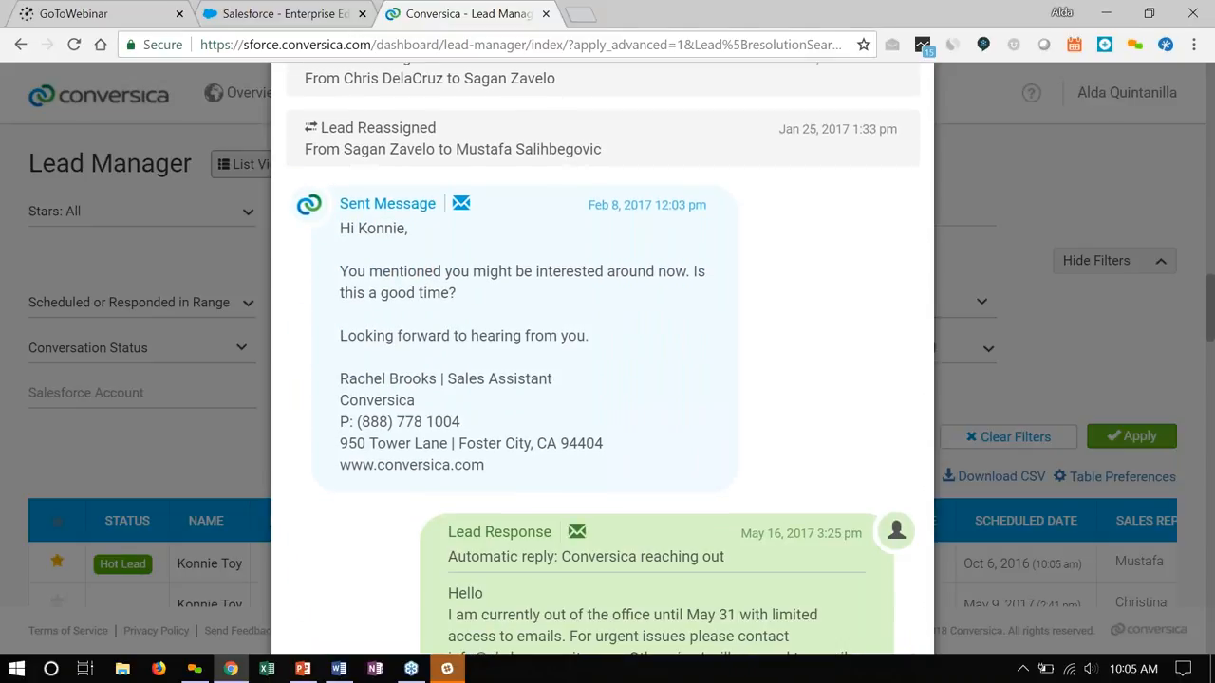
scroll(603, 380, down, 2)
scroll(603, 379, down, 1)
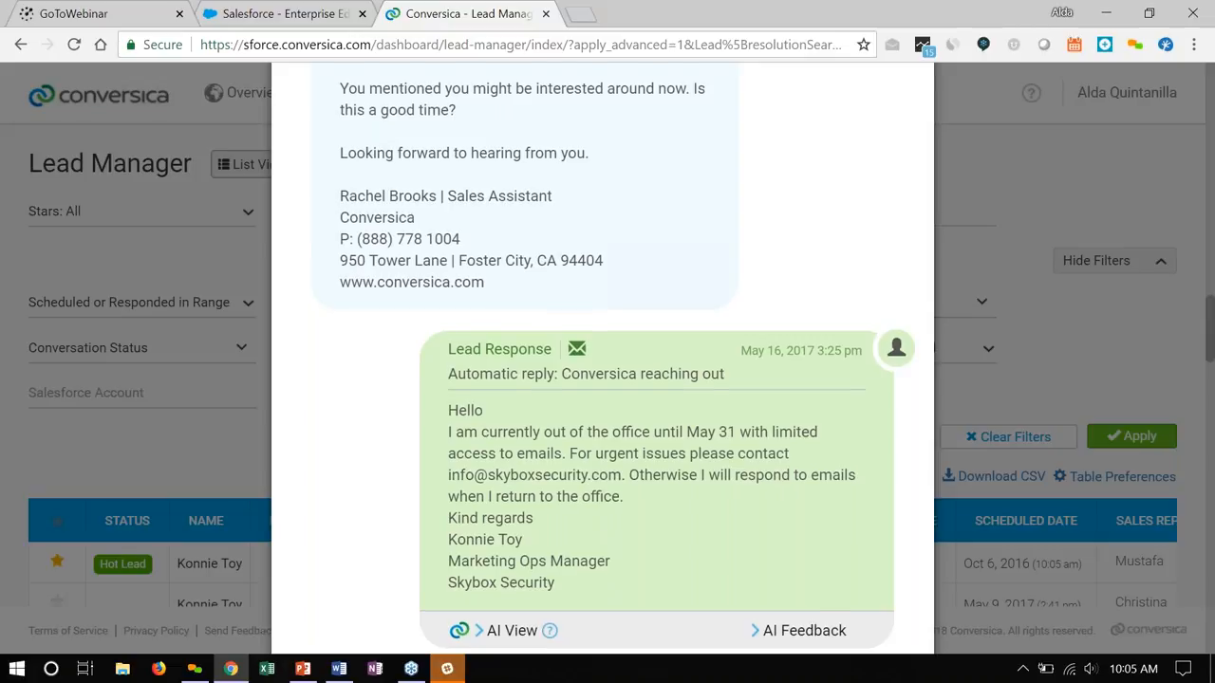
scroll(854, 370, down, 3)
scroll(854, 370, down, 3)
scroll(607, 379, down, 2)
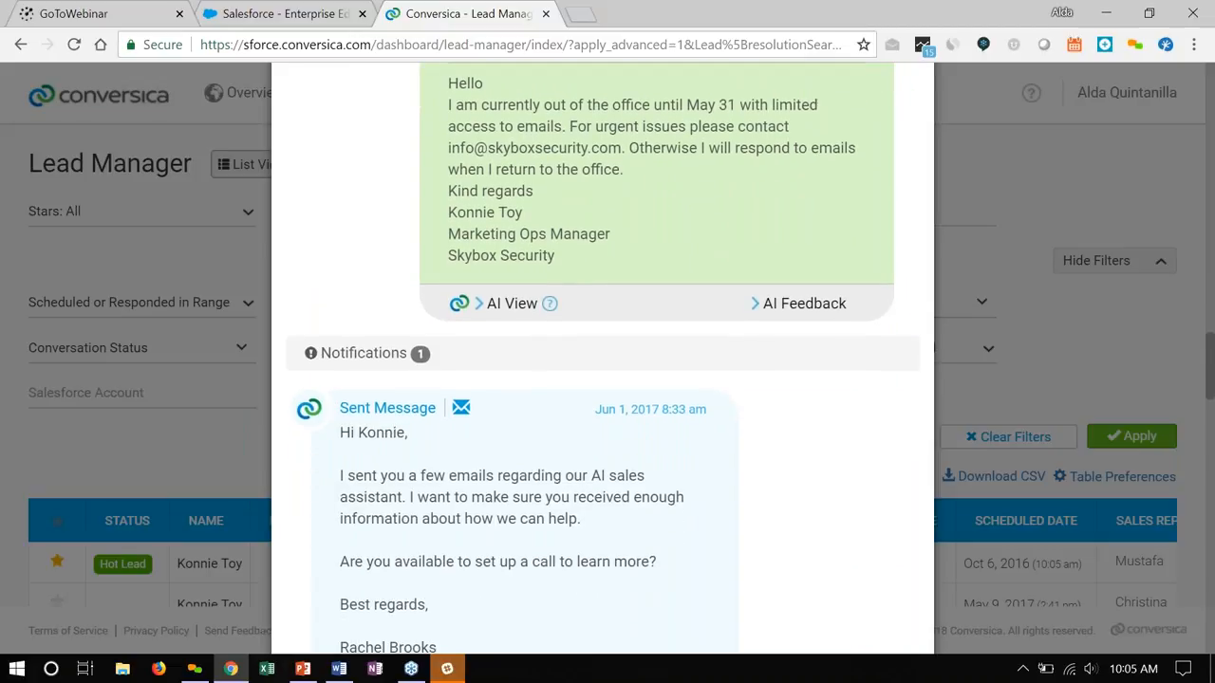
scroll(608, 379, down, 2)
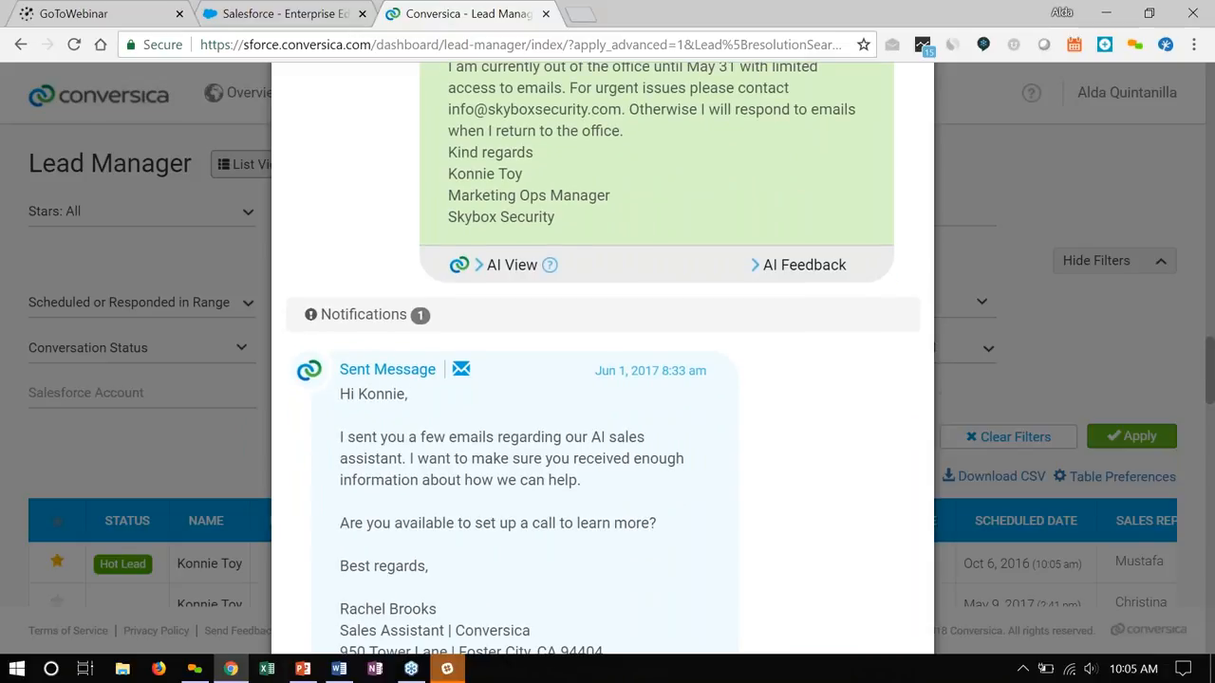
scroll(608, 380, down, 2)
scroll(608, 380, down, 2)
scroll(608, 380, down, 2)
scroll(608, 380, down, 2)
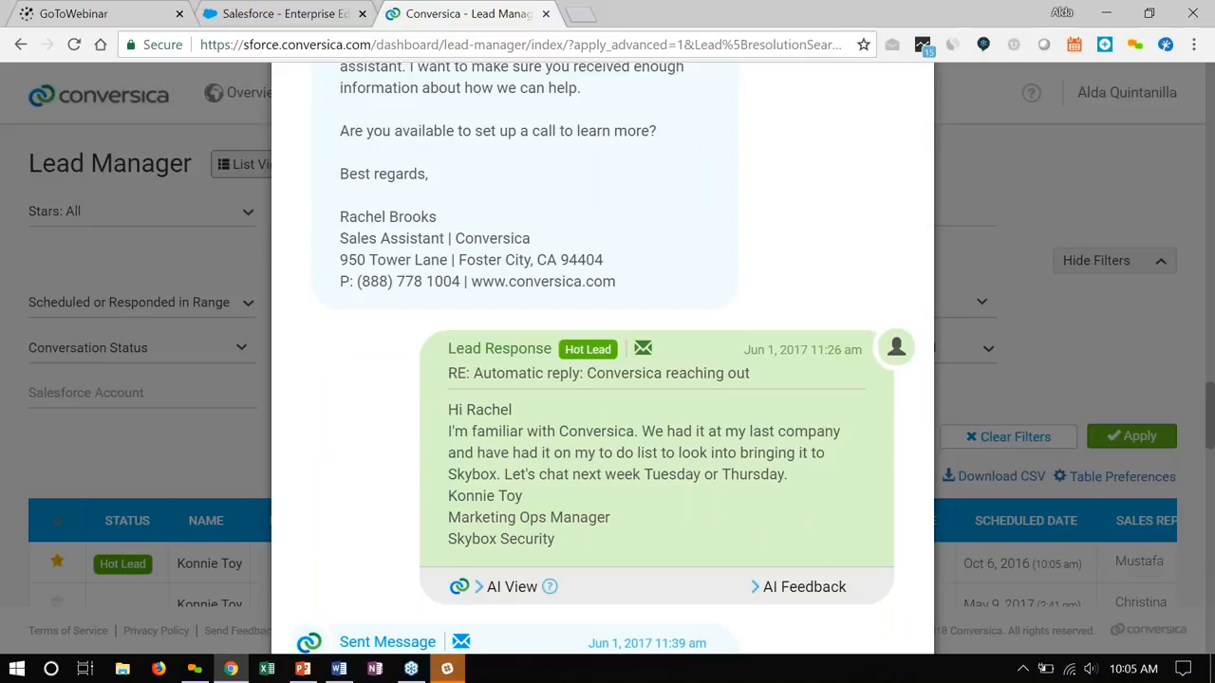
scroll(608, 379, down, 4)
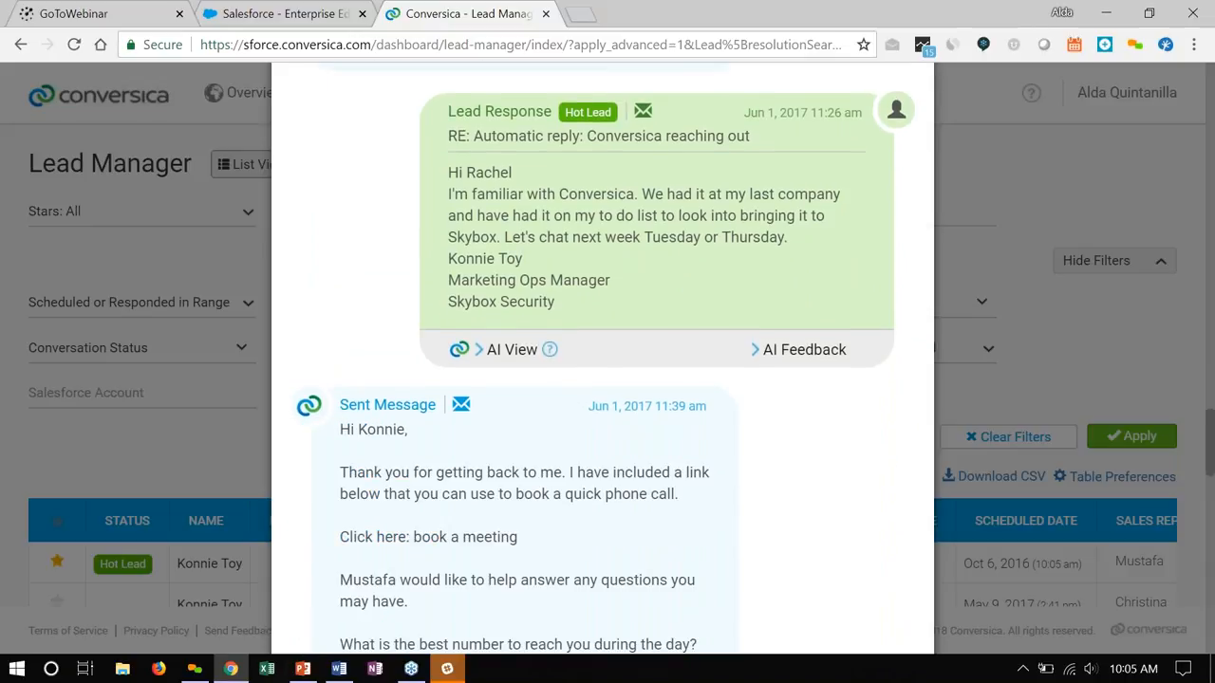
scroll(607, 379, down, 4)
scroll(607, 380, down, 1)
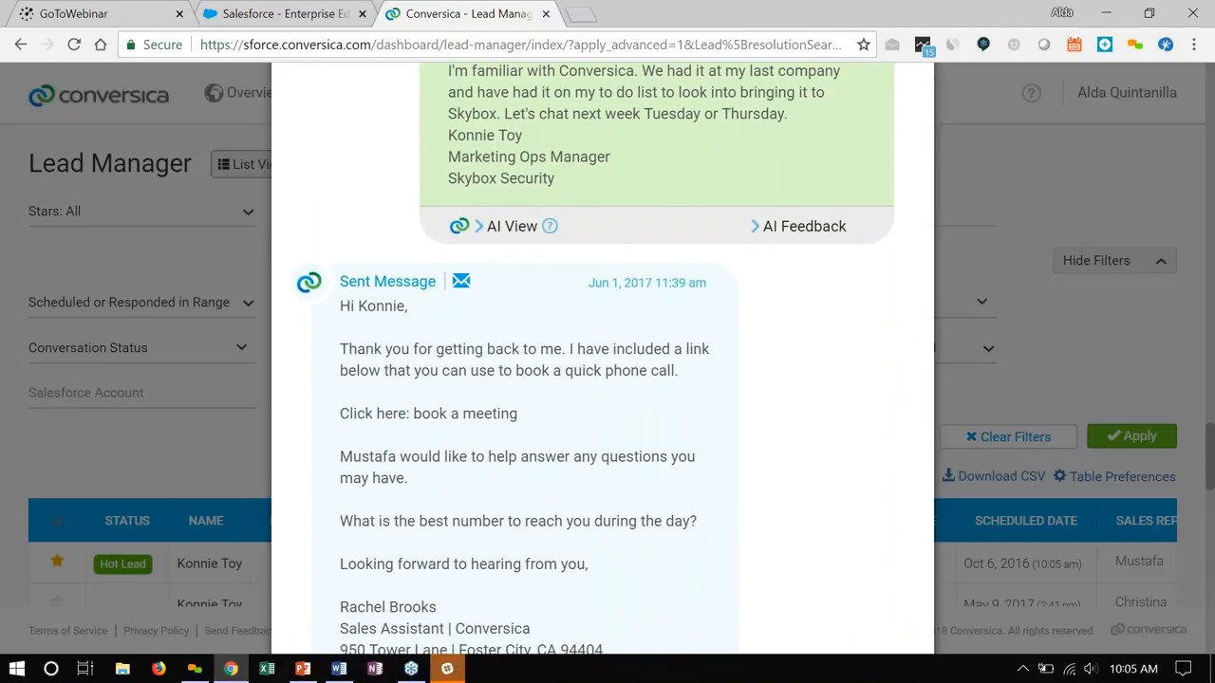
scroll(607, 379, down, 1)
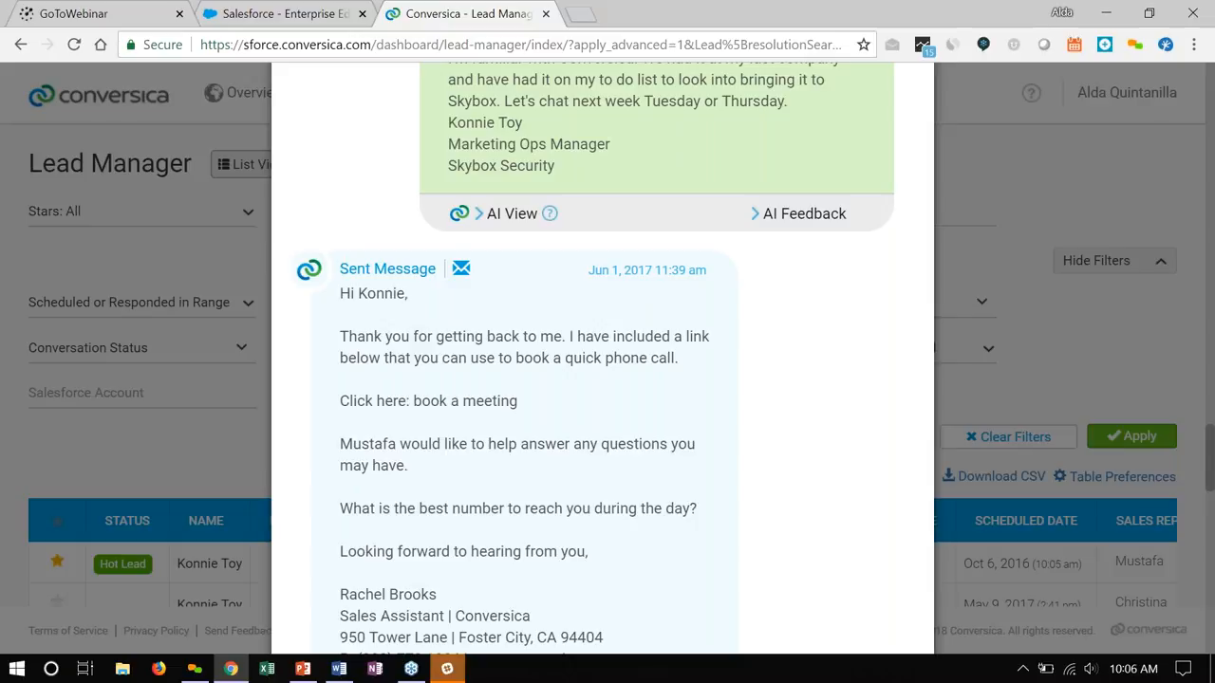
scroll(607, 380, down, 3)
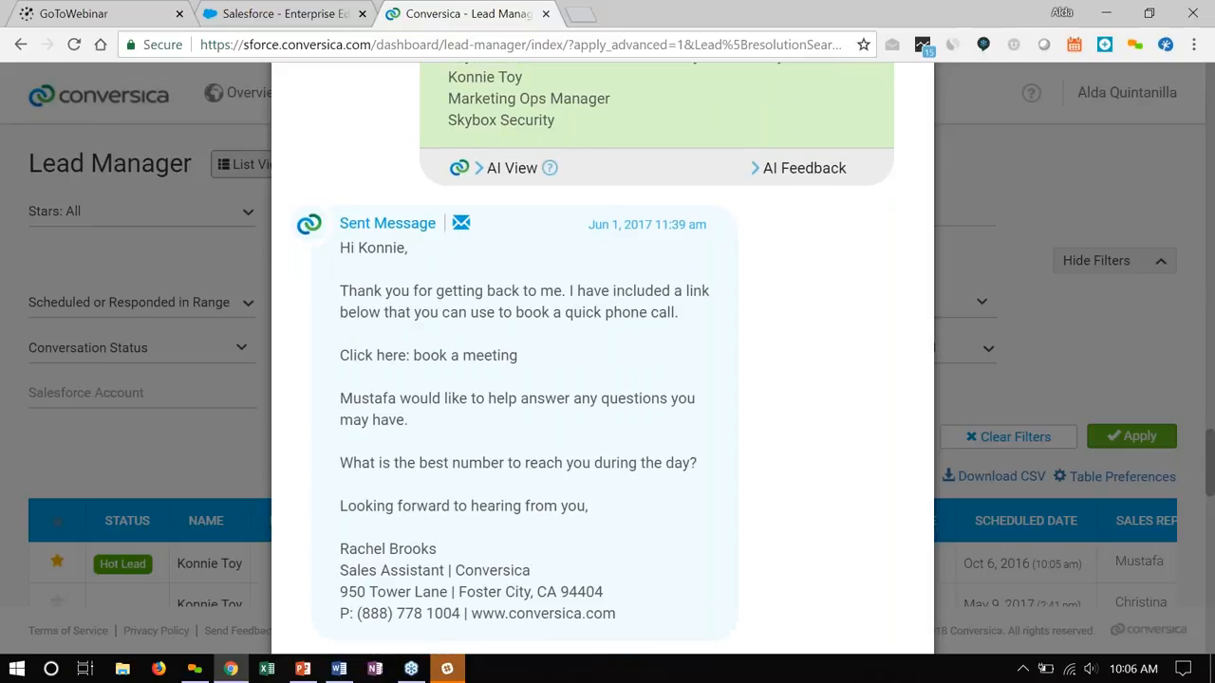
scroll(607, 380, down, 3)
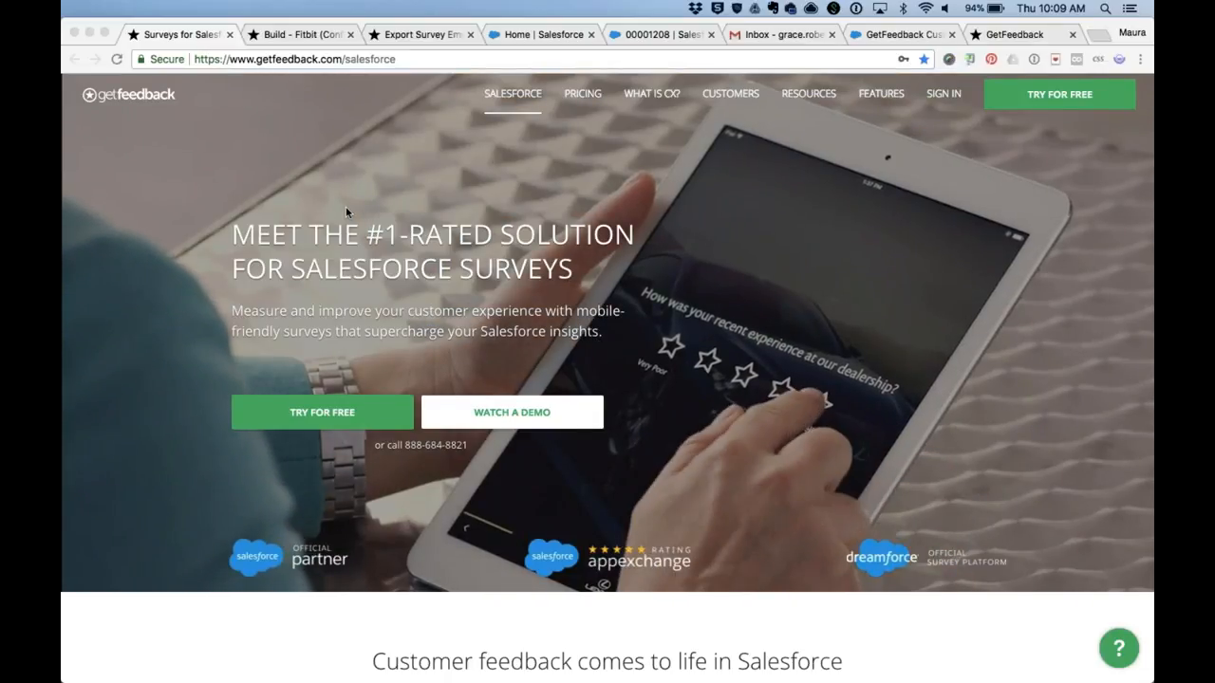
Step: Check the button background colour in the Fitbit survey's theme and return to its questions list
click(299, 34)
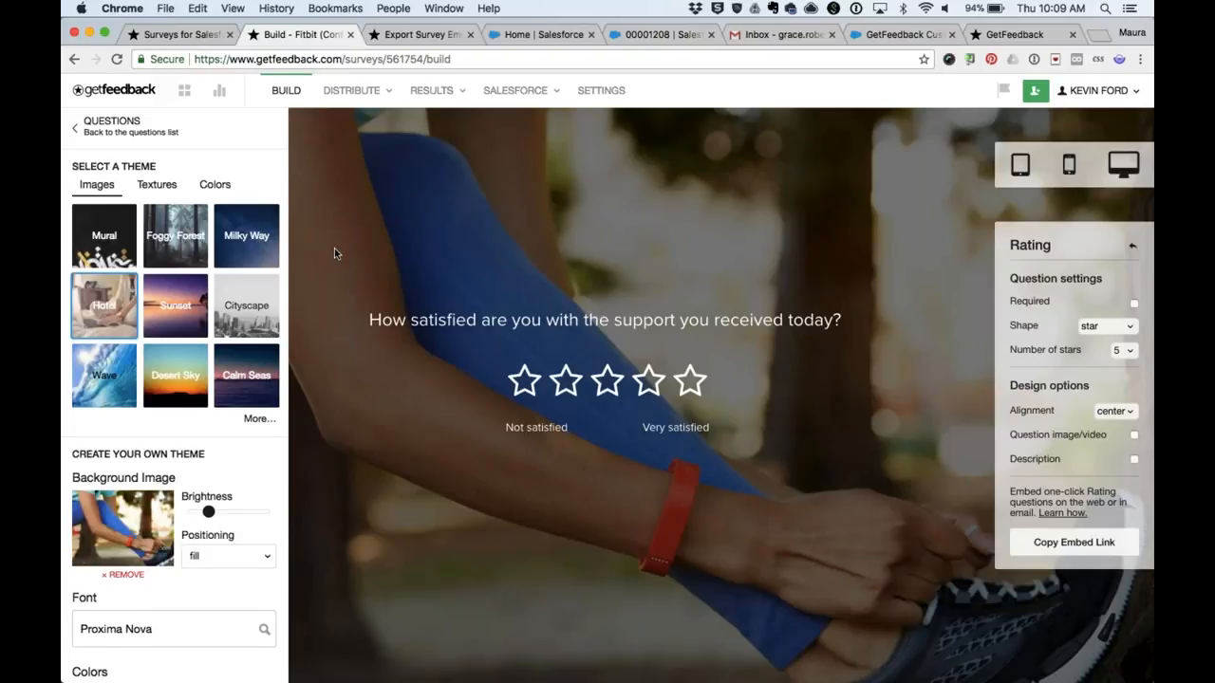
scroll(176, 380, down, 3)
scroll(176, 380, down, 4)
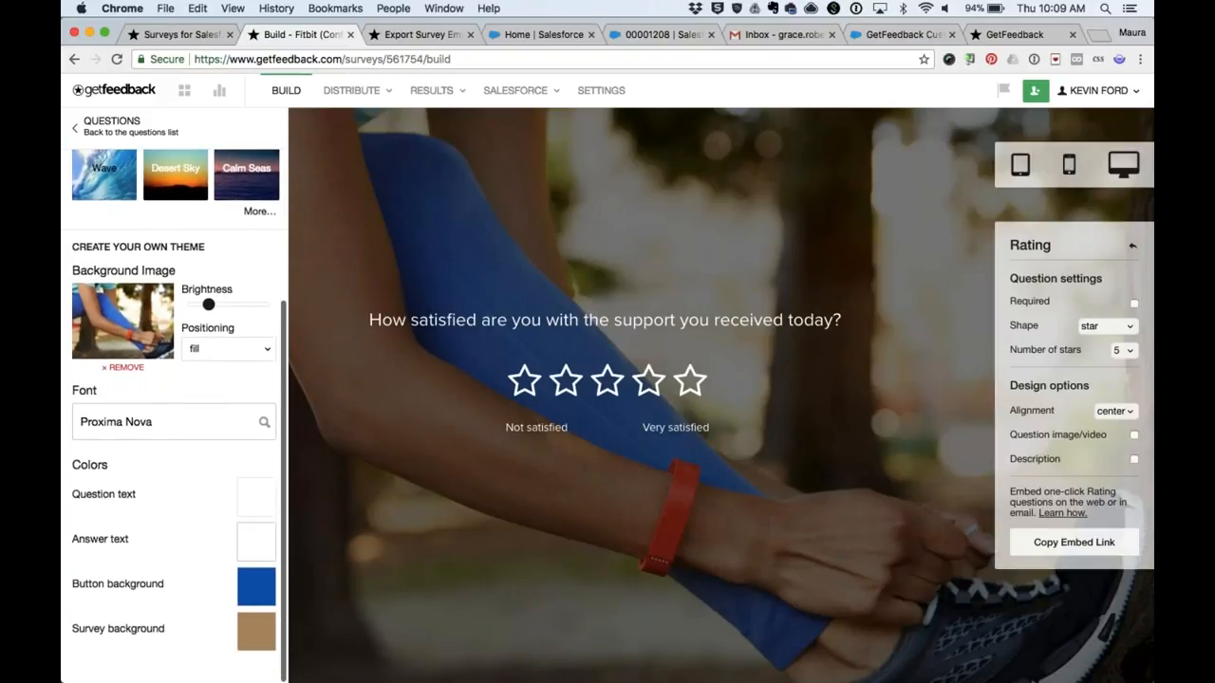
click(256, 586)
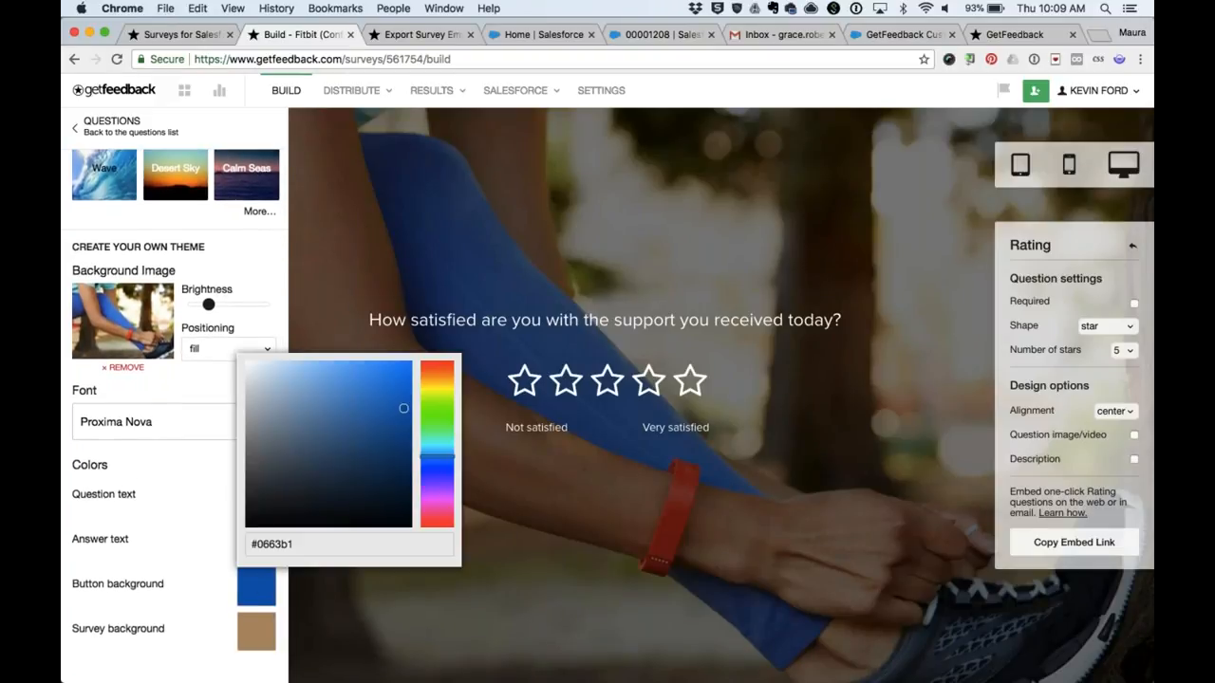
click(122, 128)
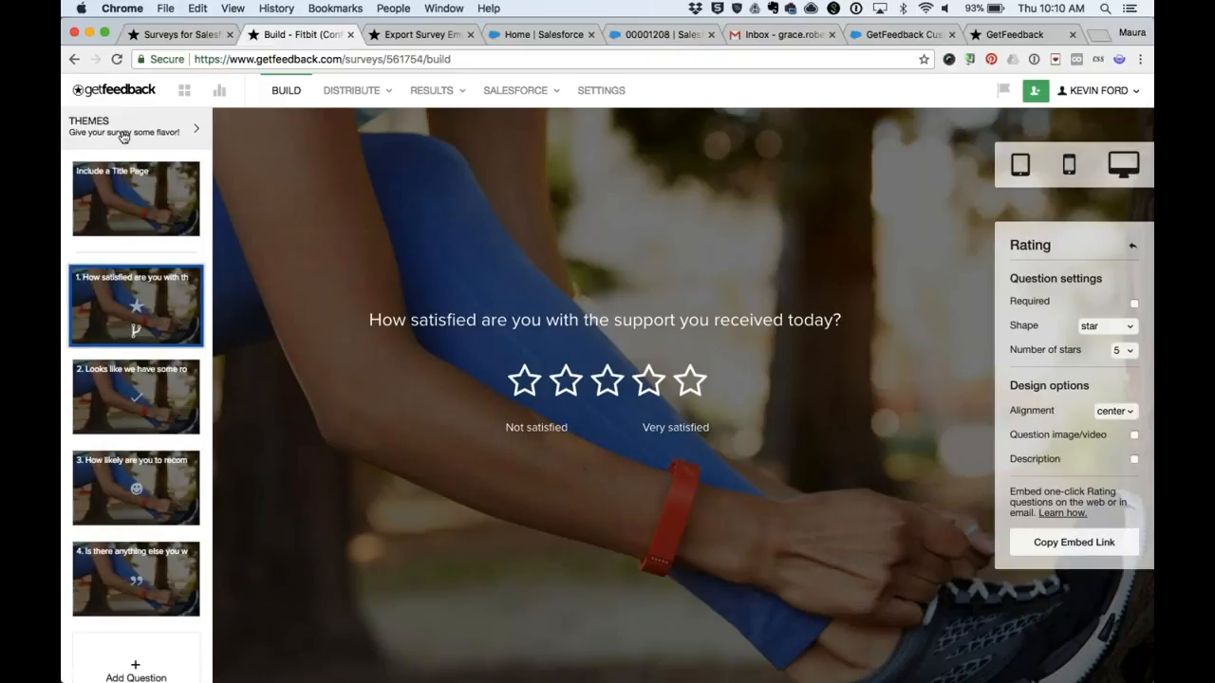
Step: Add a new Like/Dislike question after question 2 of the Fitbit survey
click(136, 396)
scroll(148, 409, down, 1)
scroll(148, 409, down, 2)
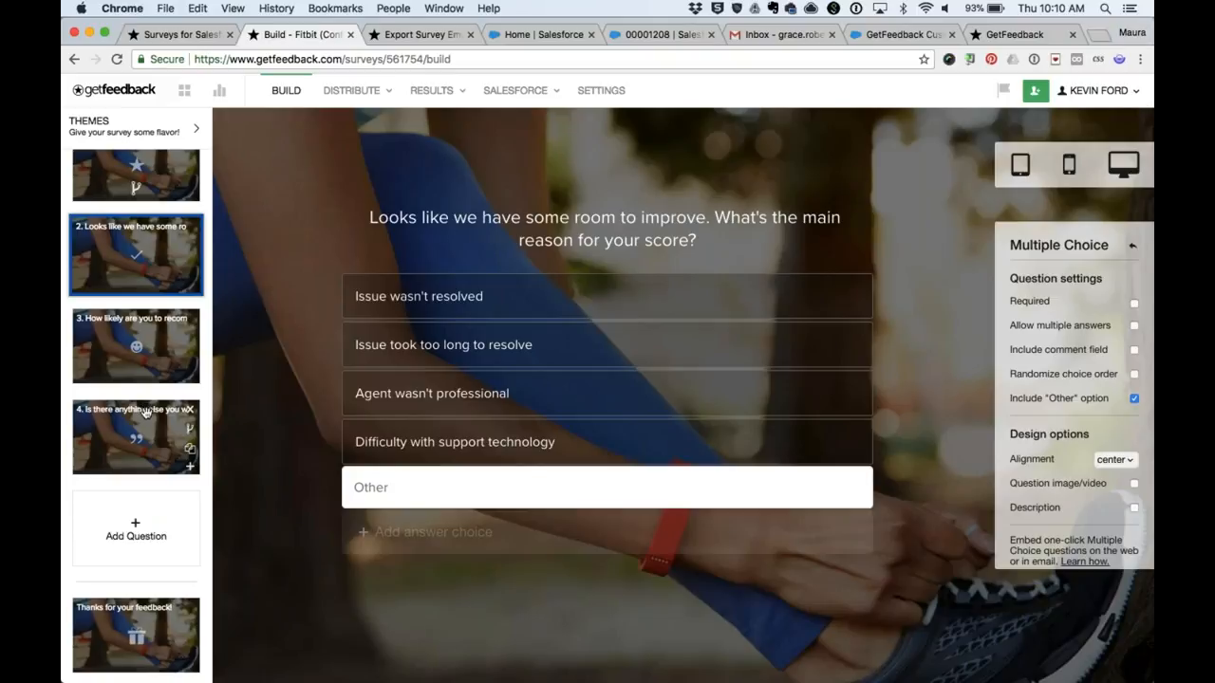
click(190, 466)
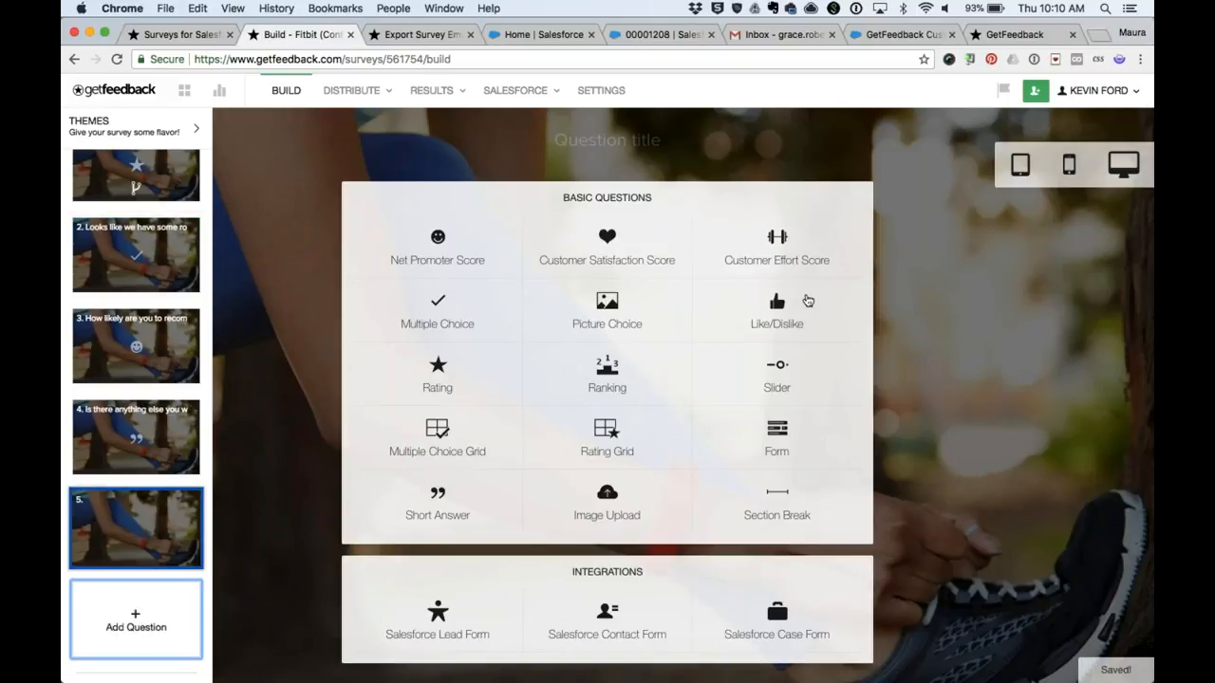
click(776, 309)
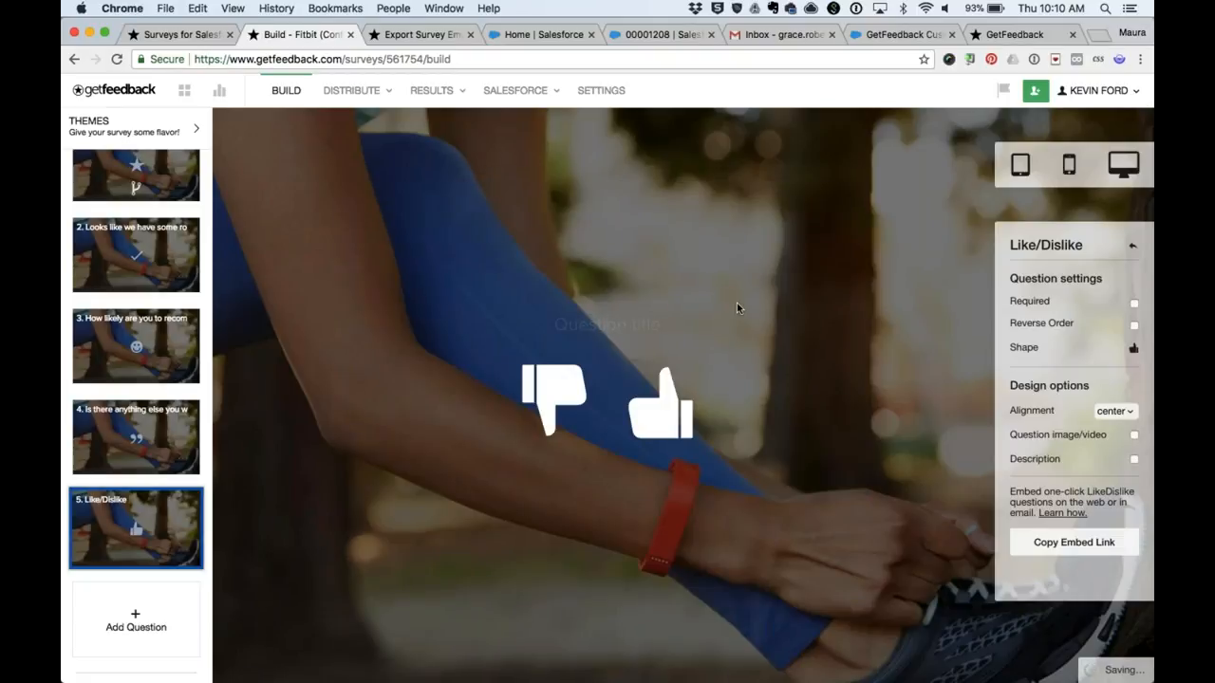
text(Do you like to r)
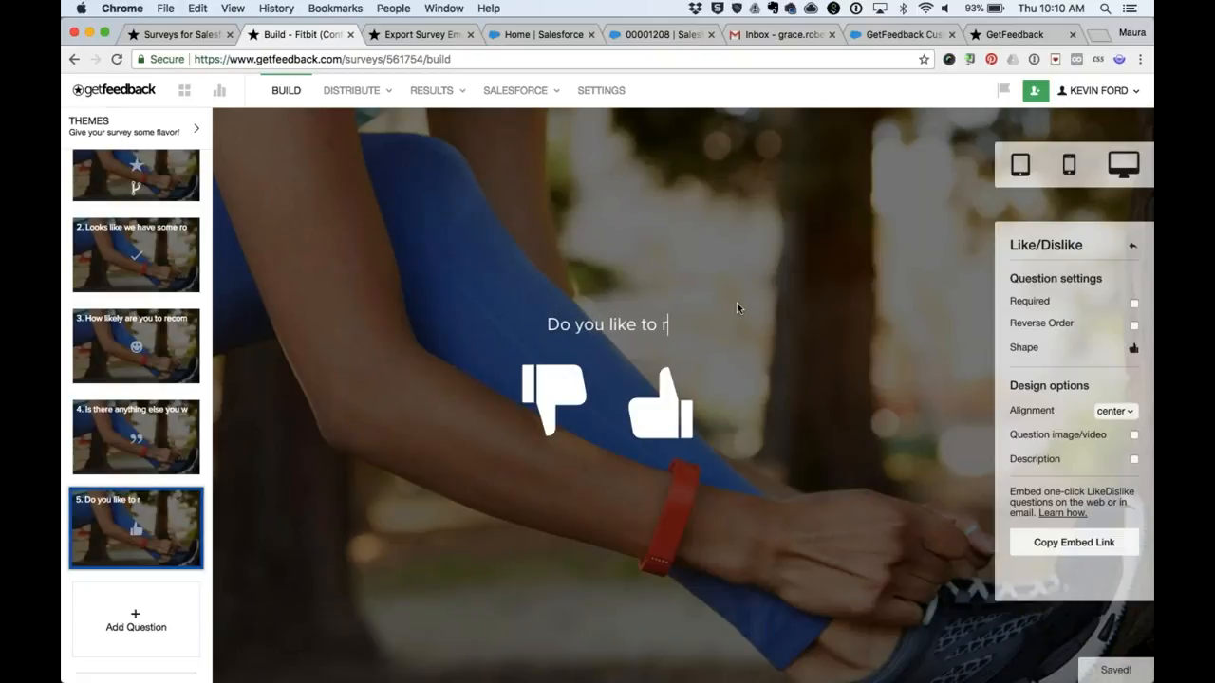
text(un?)
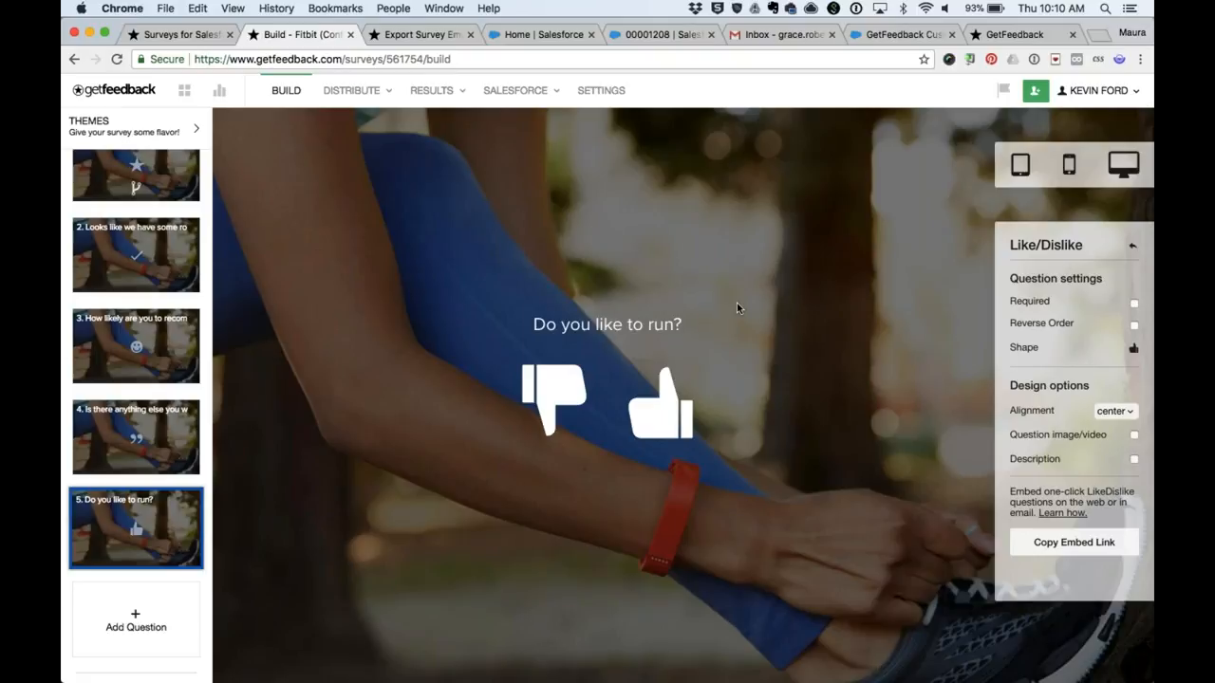
Step: Preview the survey at tablet size, step through its questions, and exit back to editing
click(736, 303)
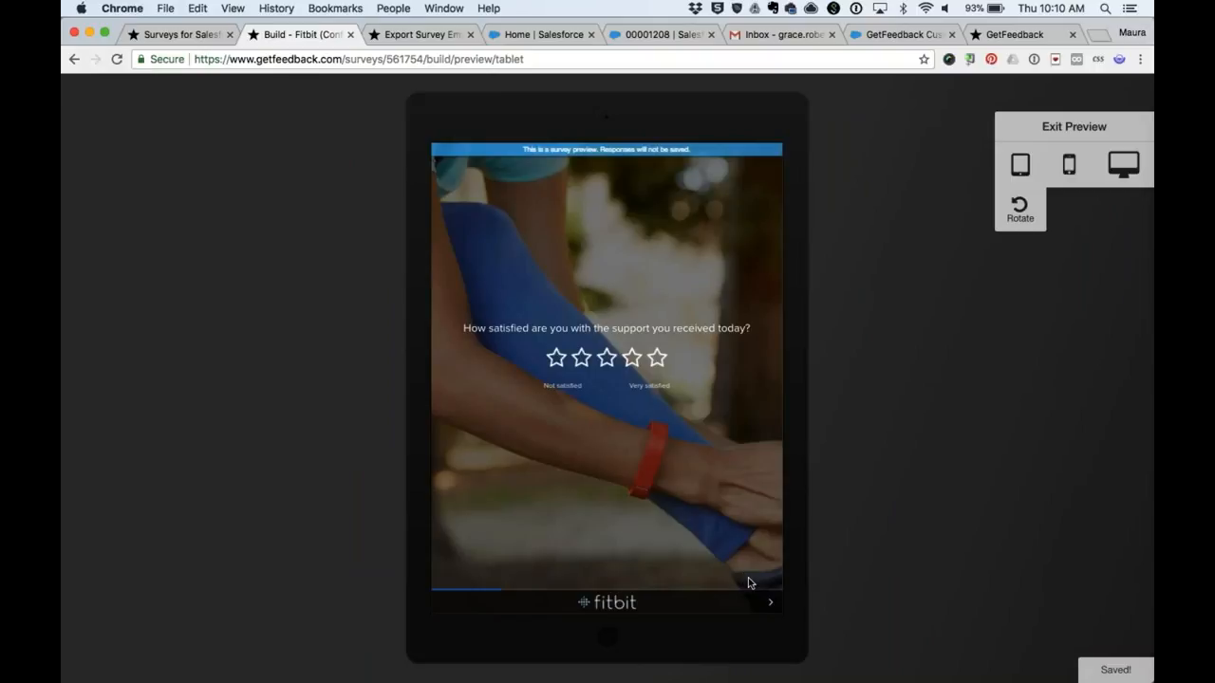
click(748, 577)
click(1063, 126)
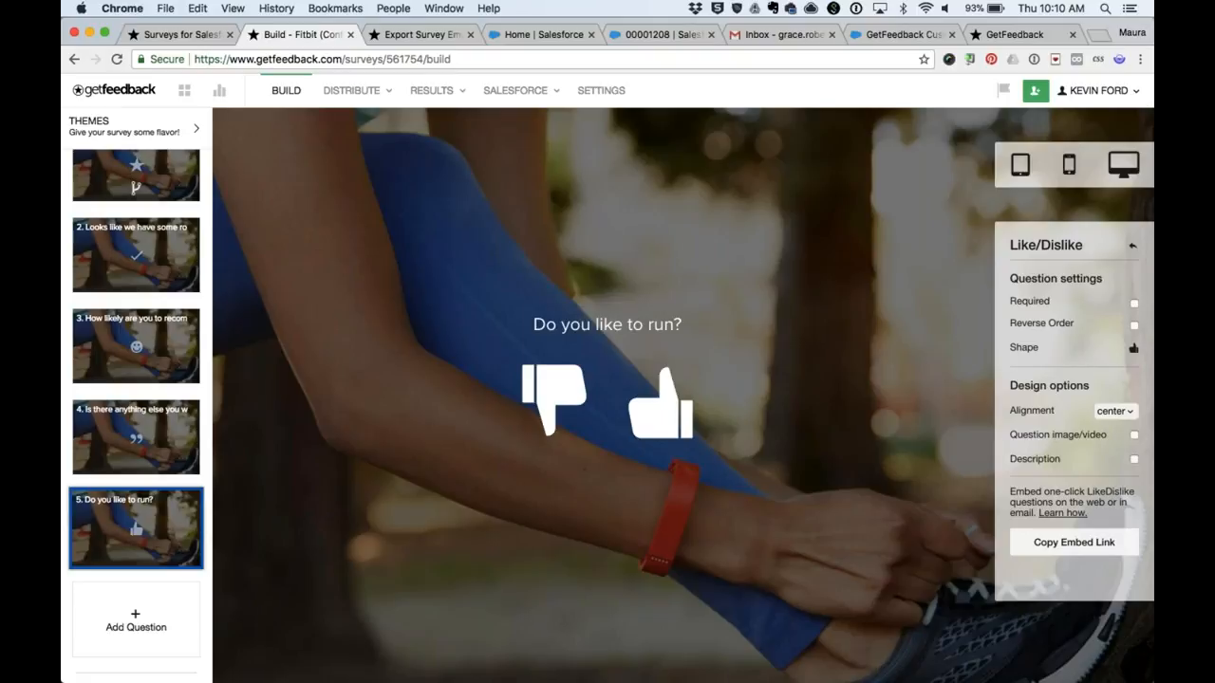
Step: On Export Survey Email, try Question 2 then keep the rating Question 1 as call to action
click(412, 35)
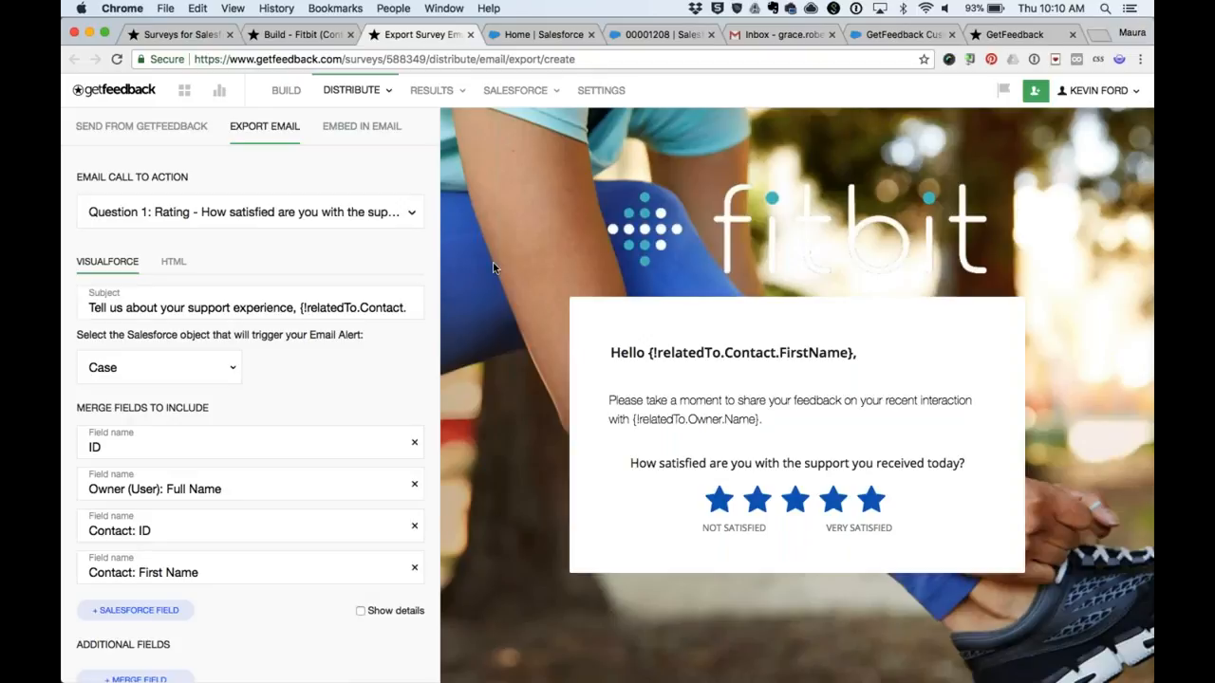
click(281, 212)
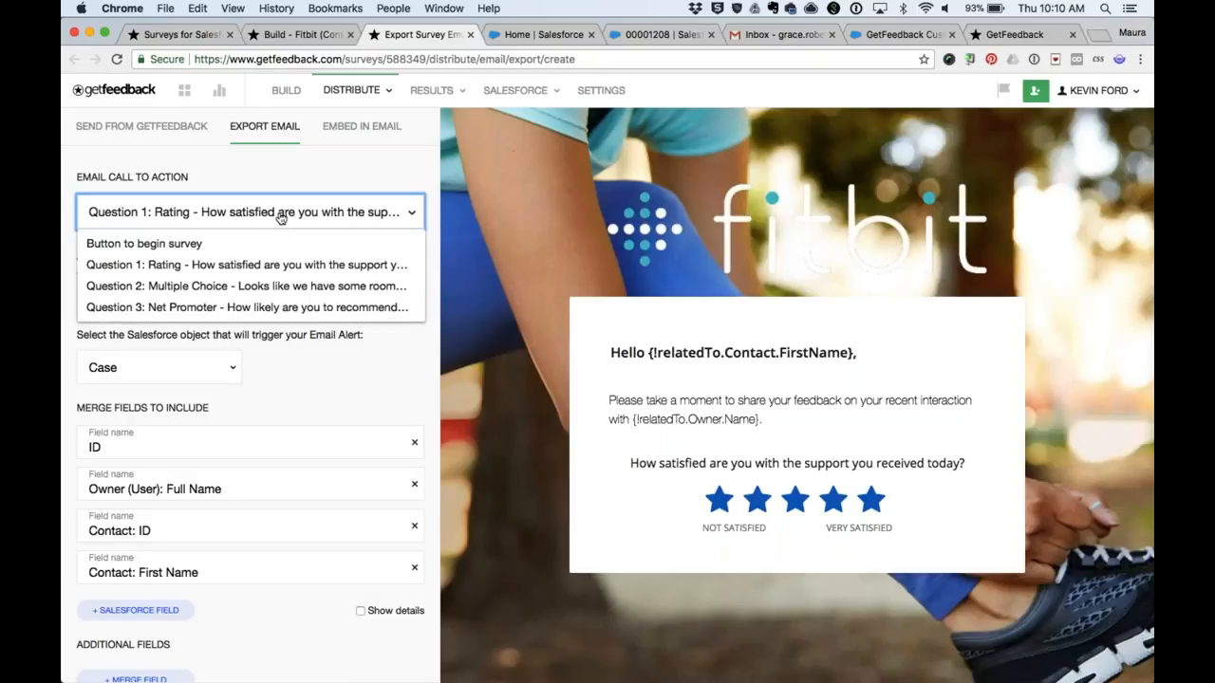
click(285, 281)
click(291, 214)
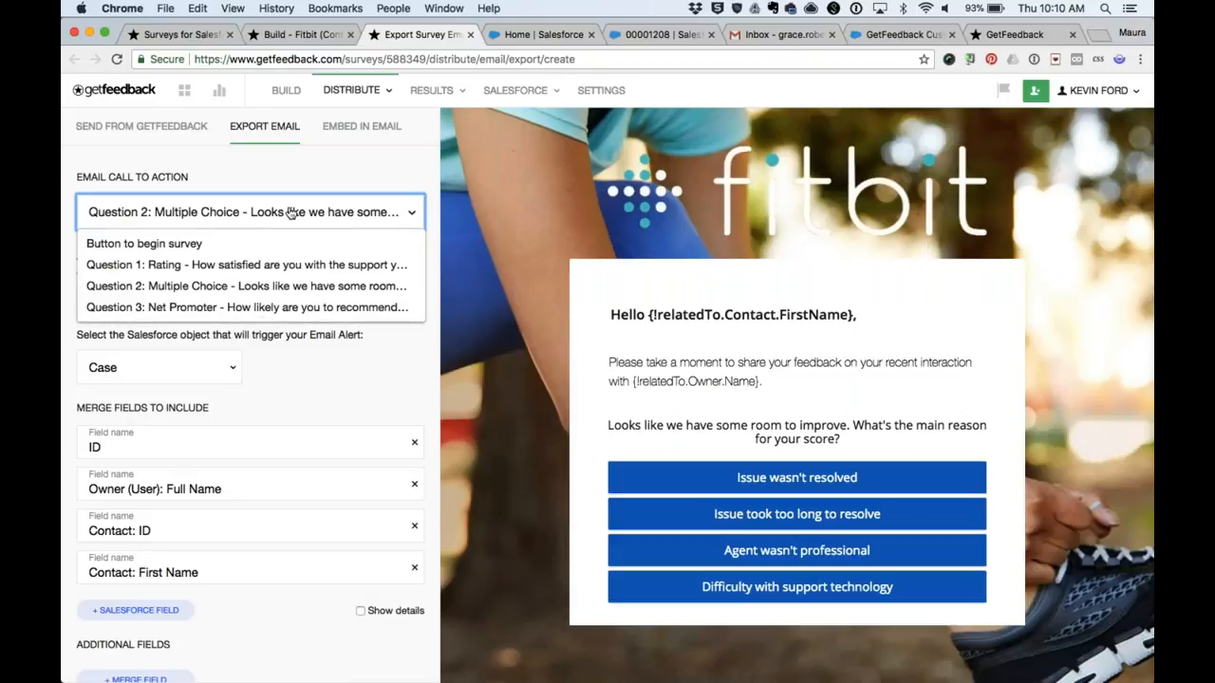
click(297, 263)
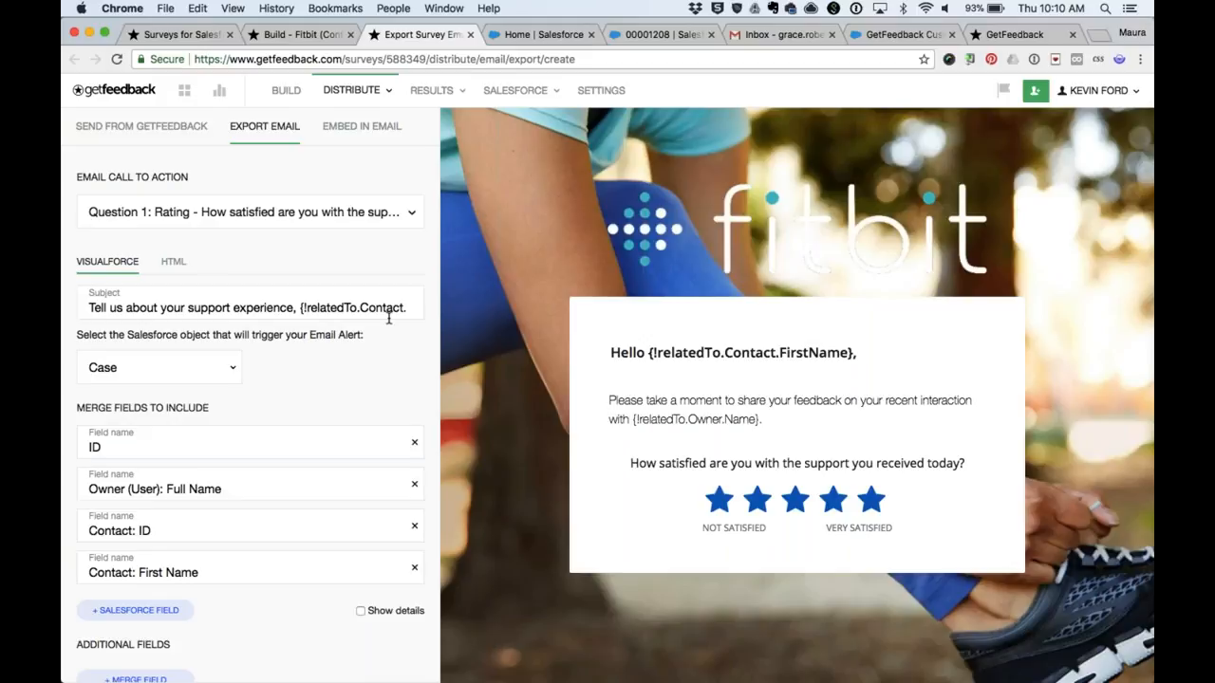
scroll(388, 319, down, 3)
Step: Export the email template and copy its Visualforce code
click(399, 654)
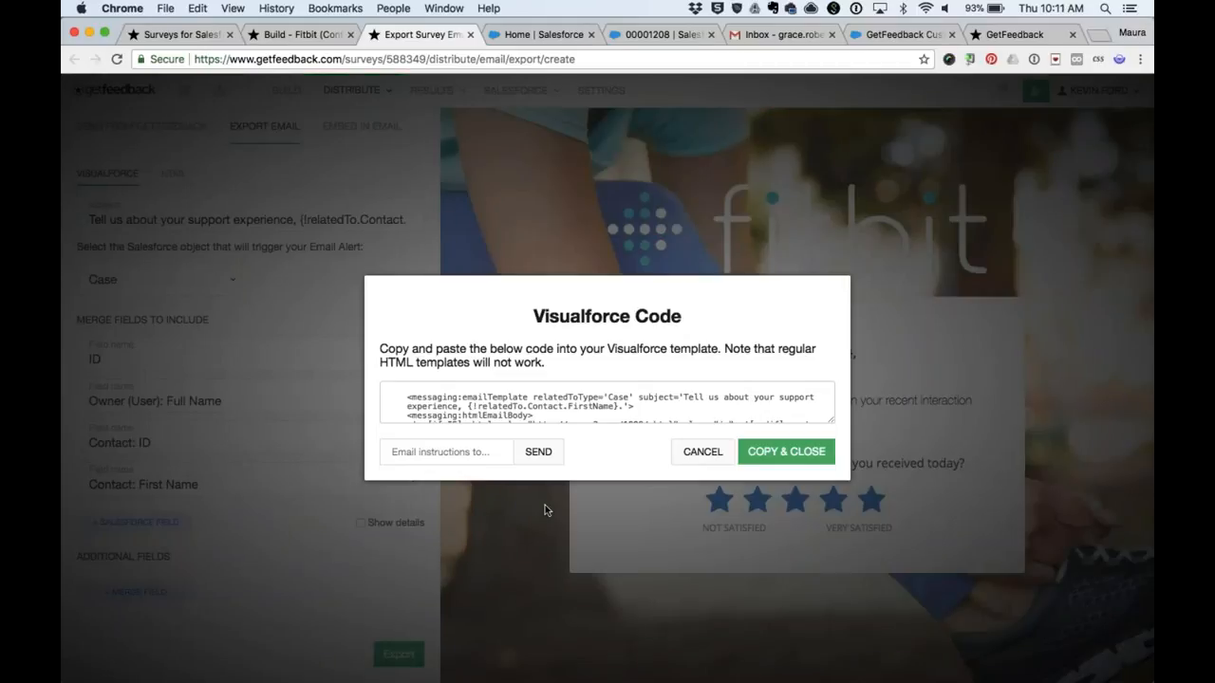
click(779, 454)
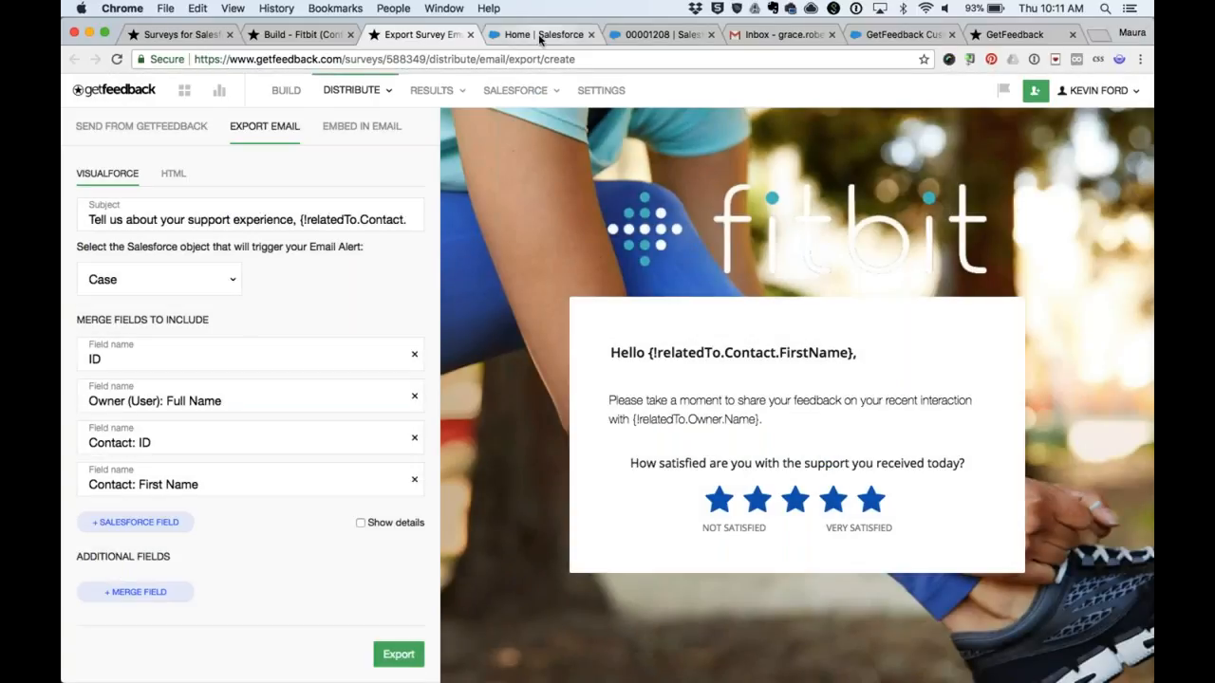
Step: Save the pasted Customer Experience email template in Salesforce and go to the Fitbit case
click(541, 36)
click(553, 284)
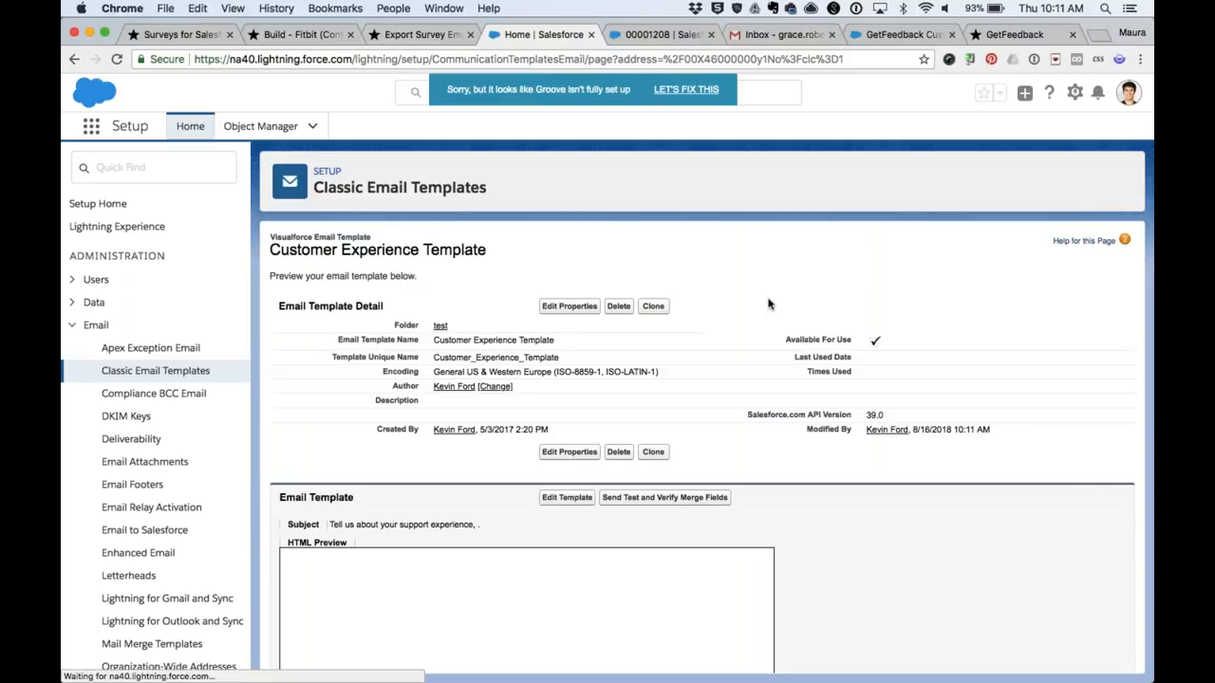
scroll(769, 303, down, 5)
scroll(808, 418, down, 3)
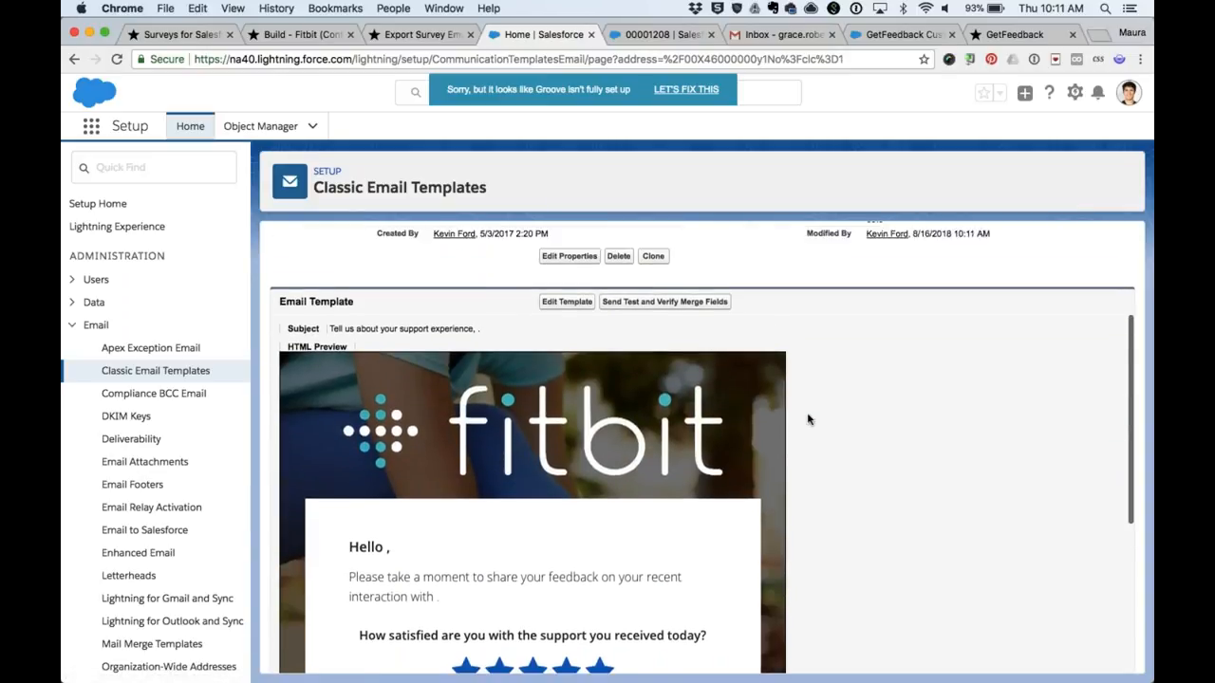
scroll(808, 419, up, 4)
scroll(809, 419, up, 1)
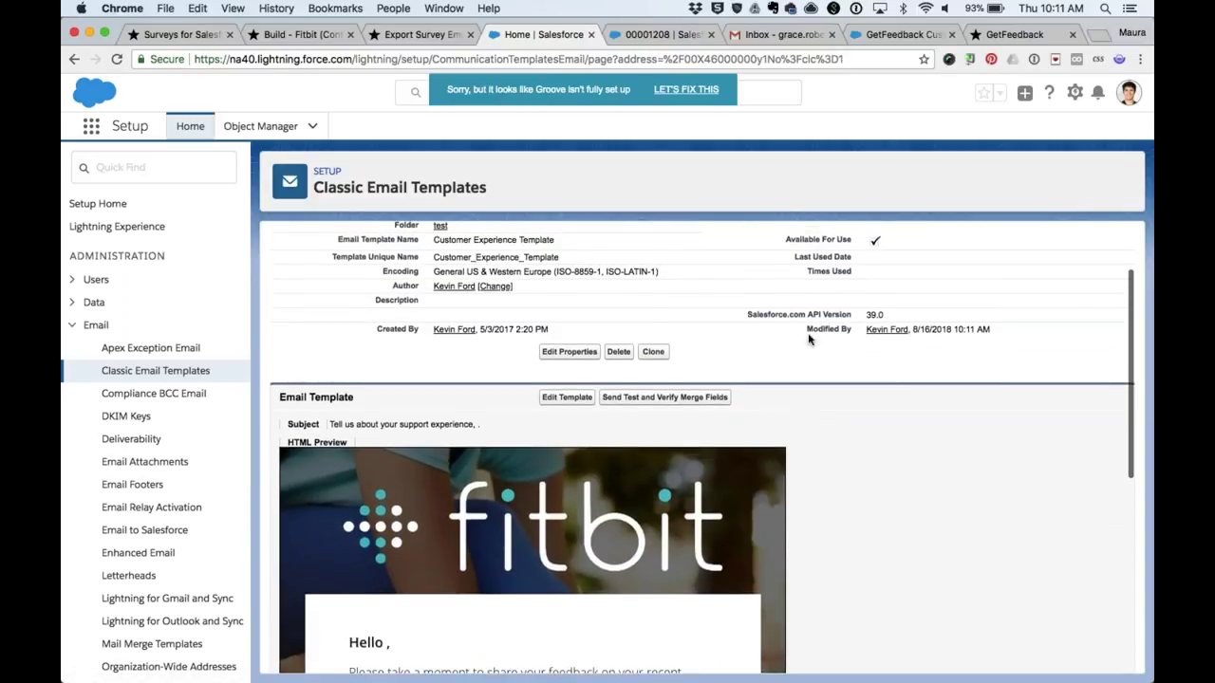
click(661, 35)
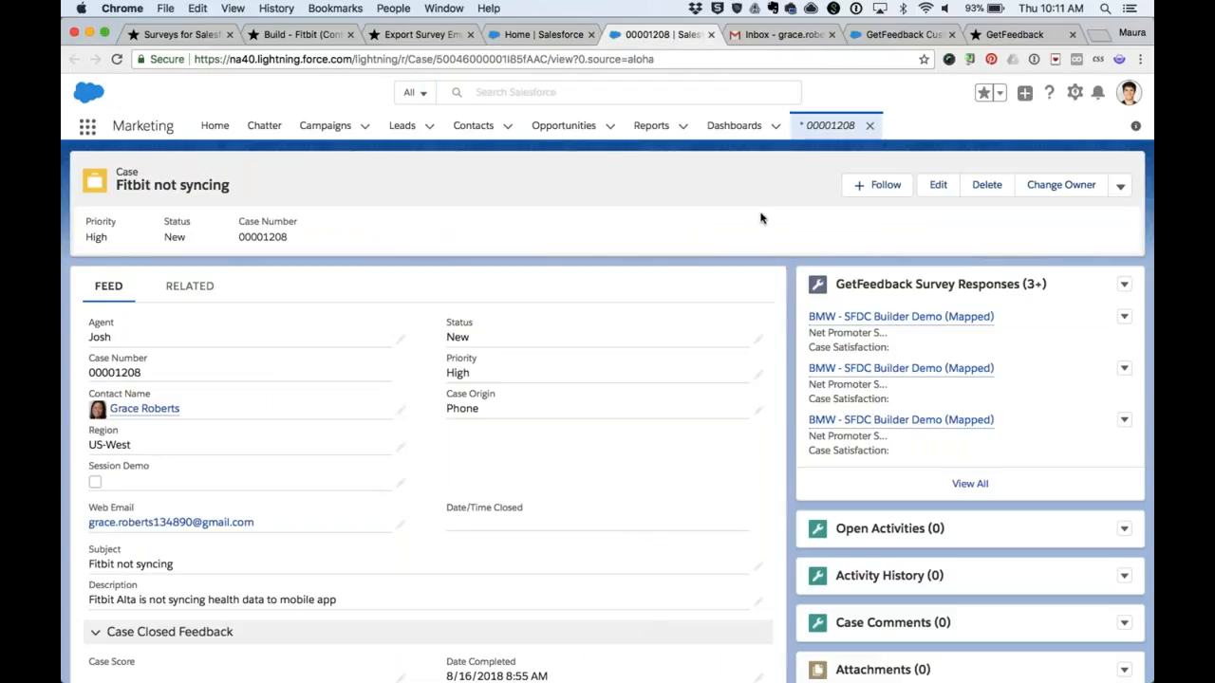
scroll(627, 328, down, 6)
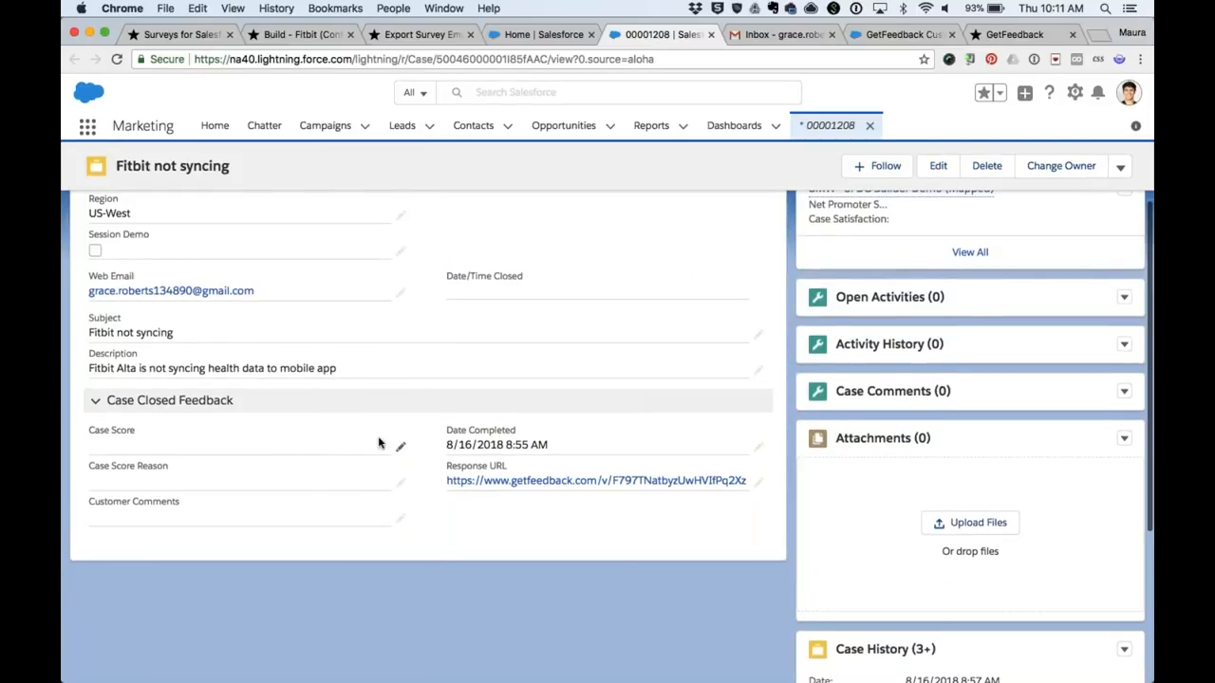
scroll(379, 443, up, 6)
scroll(378, 443, up, 3)
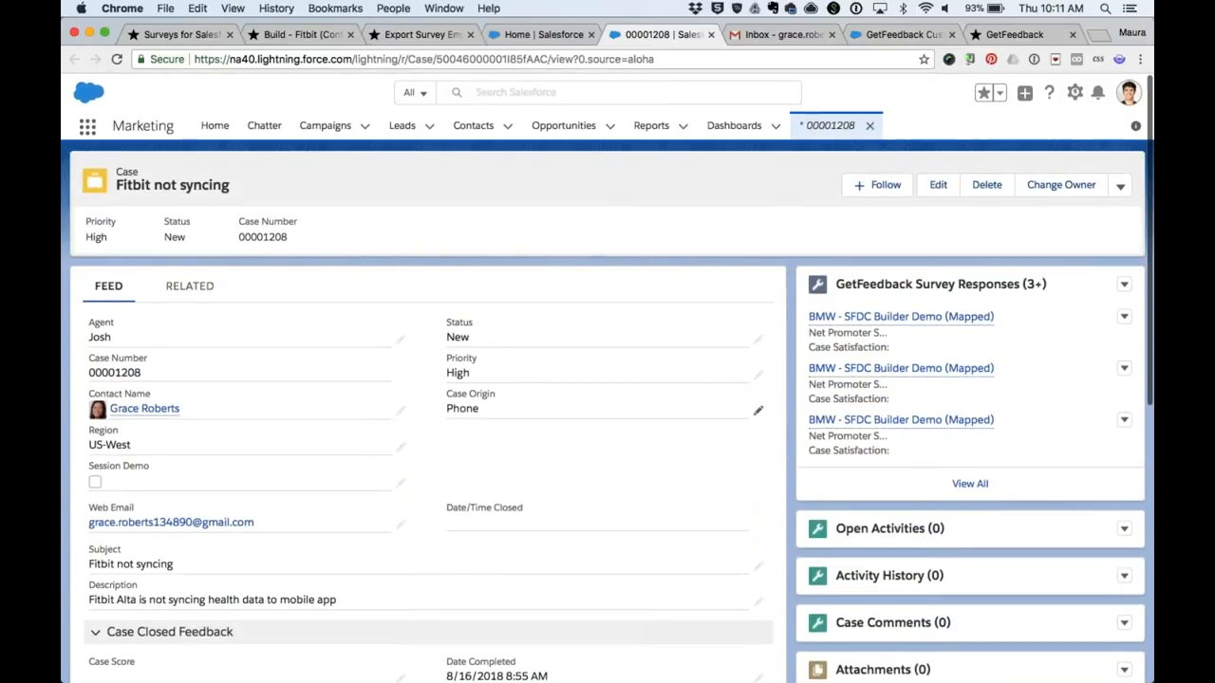
Step: Set the Fitbit not syncing case status to Closed and save it
double_click(547, 342)
click(601, 345)
click(494, 483)
right_click(460, 658)
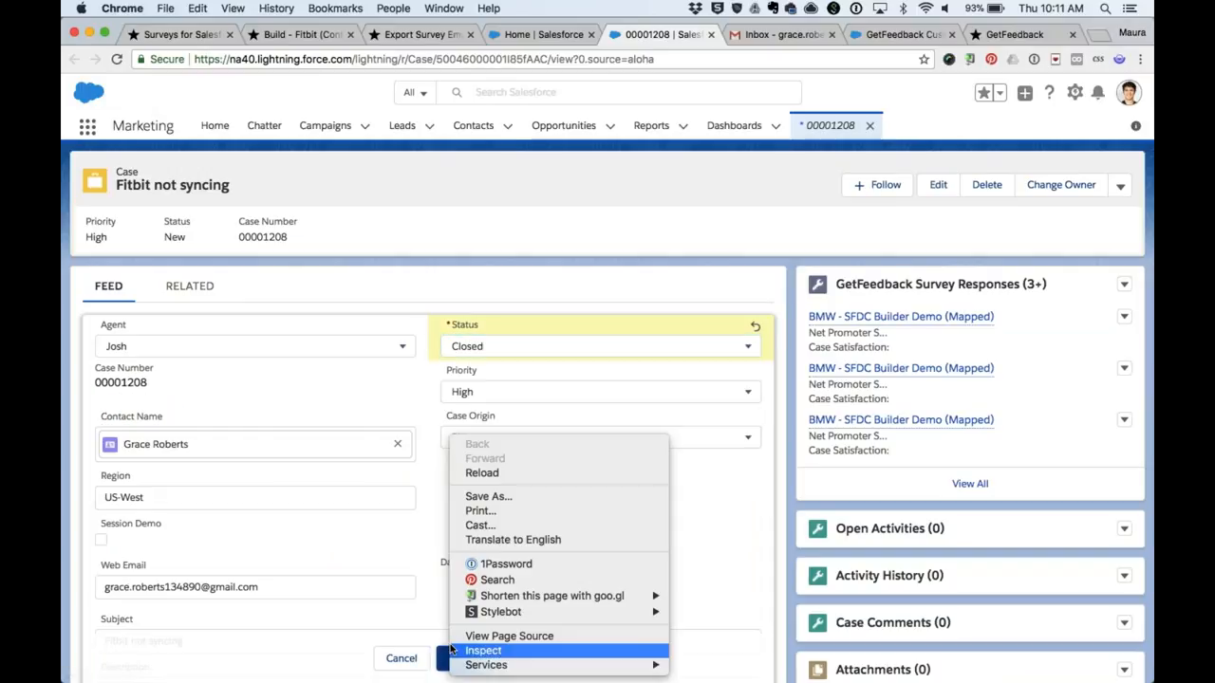
key(Escape)
click(459, 659)
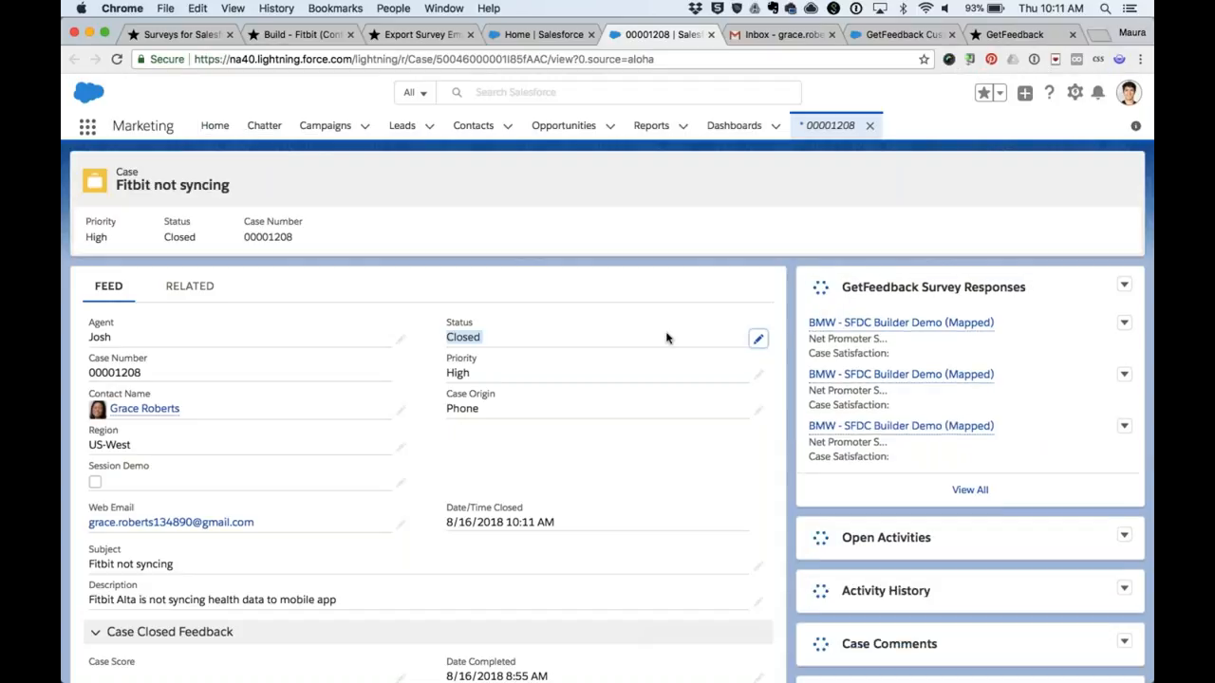
Step: Refresh the customer's Gmail inbox and open the support experience survey email
click(768, 34)
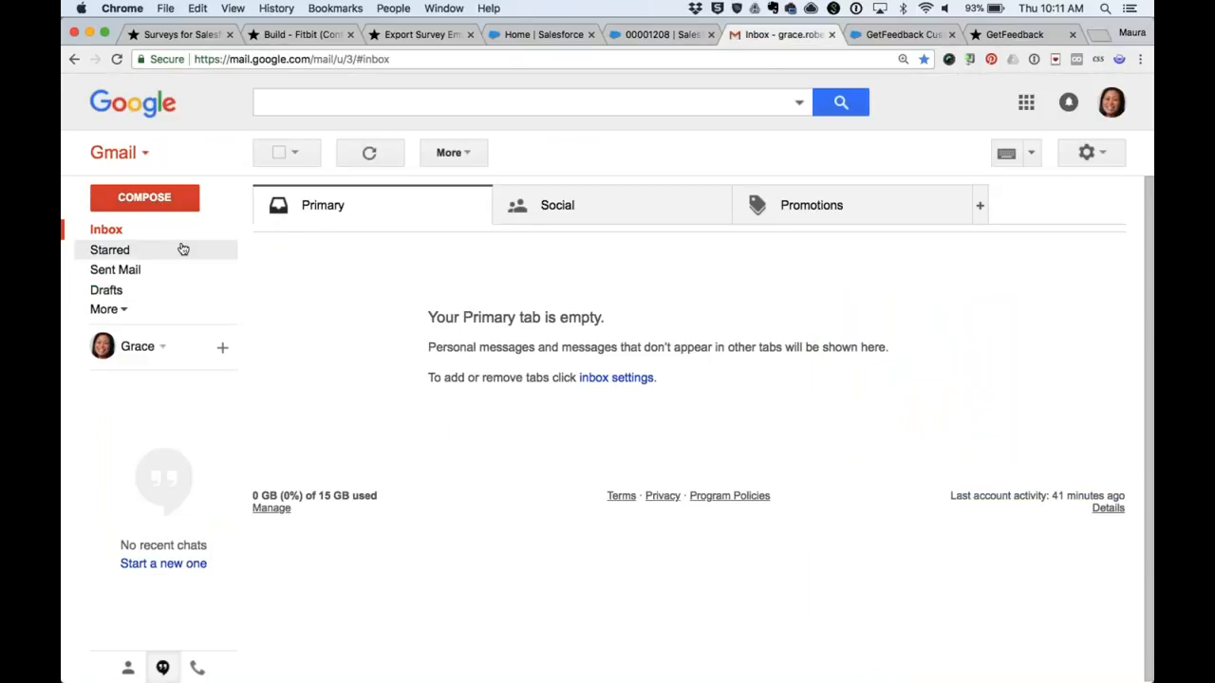
click(106, 228)
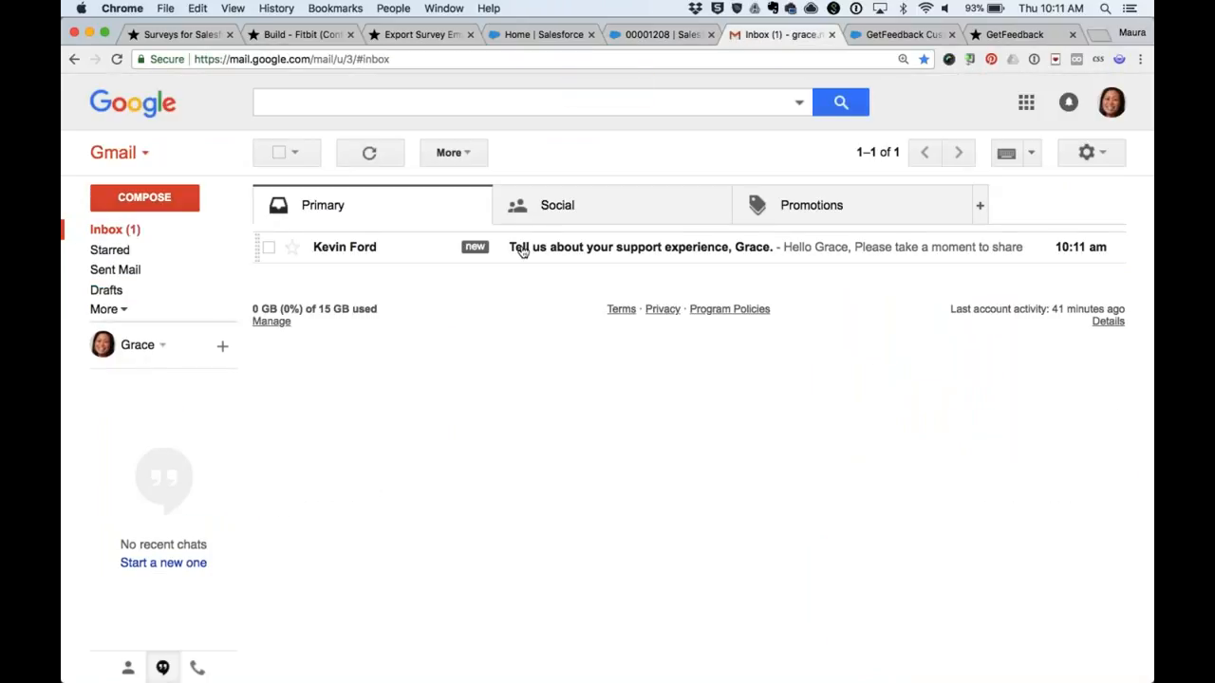
click(524, 253)
scroll(592, 290, down, 5)
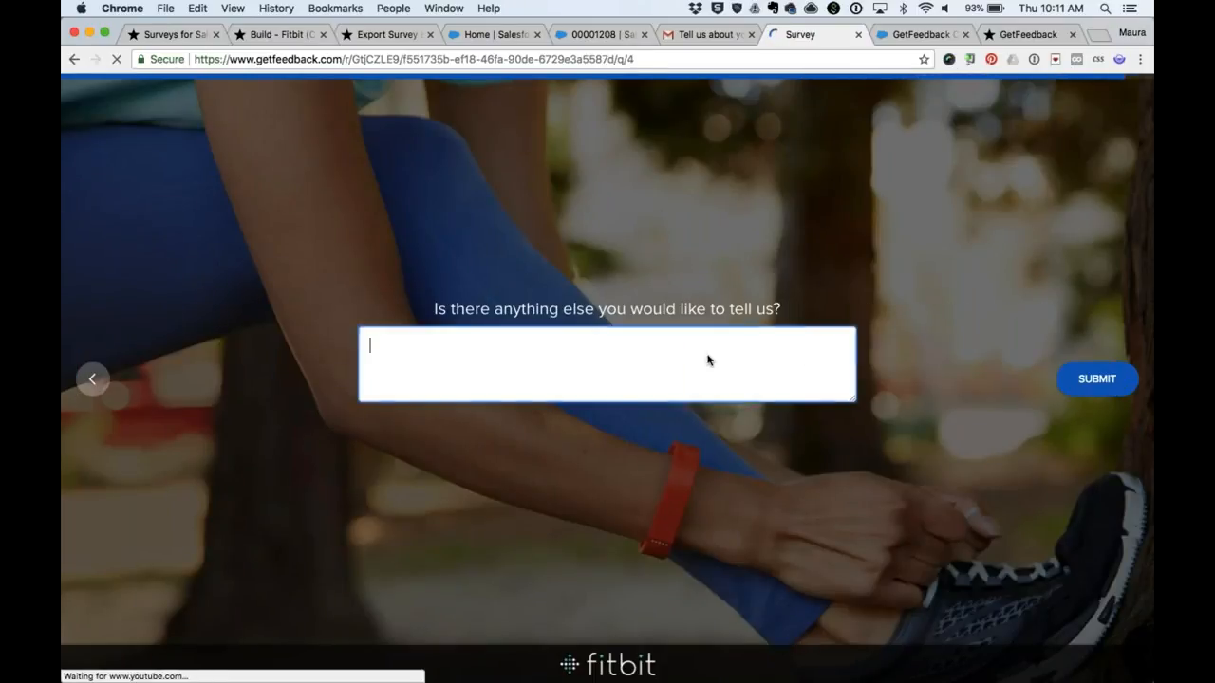
Step: Submit the survey with the yellow-colour comment and play the Fitbit Versa thank-you video
click(705, 361)
text(Wish you had this in yello)
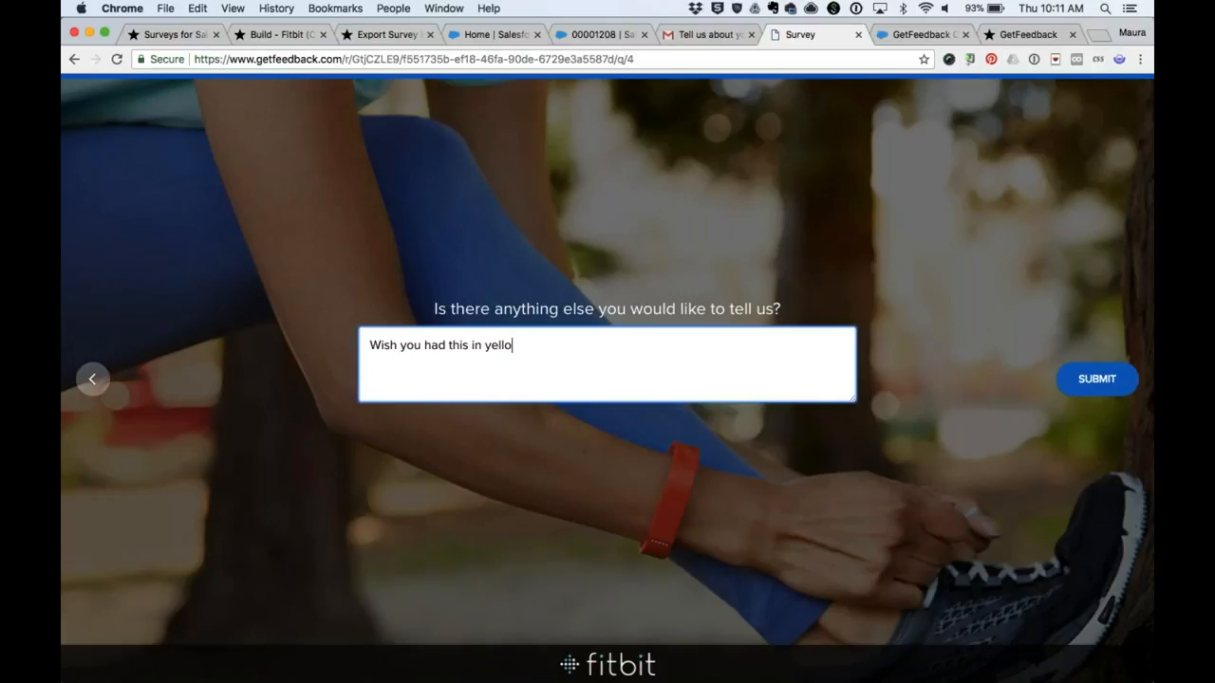
text(w!)
key(Return)
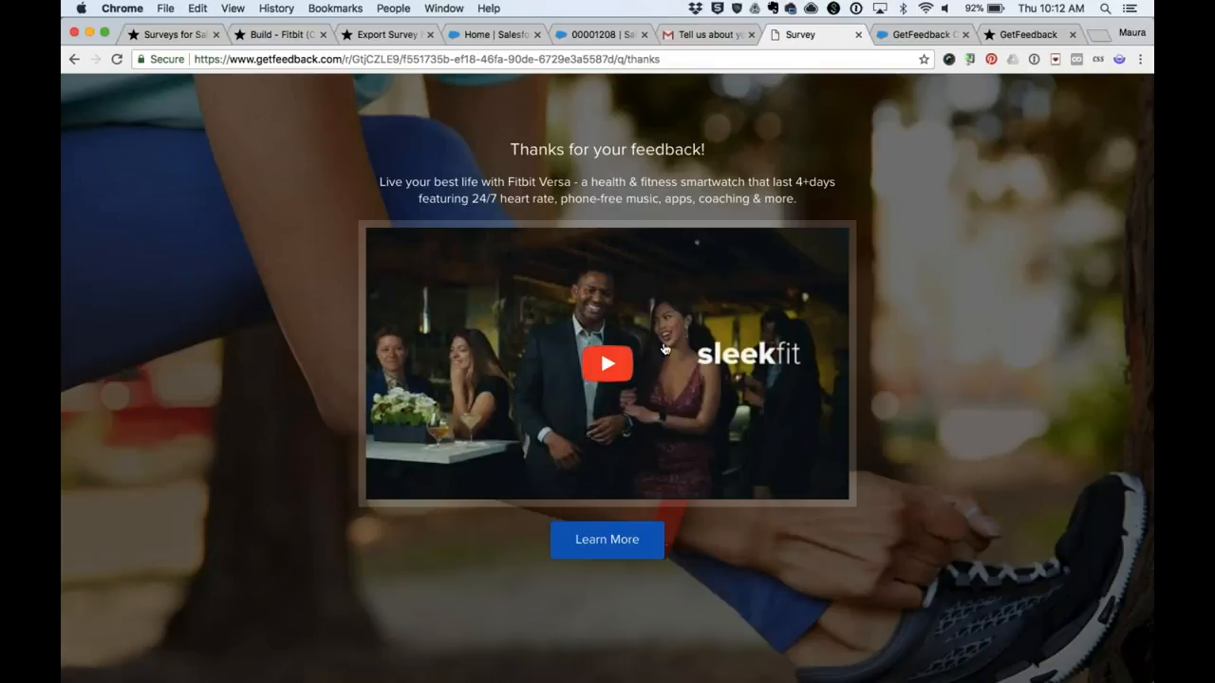
click(607, 364)
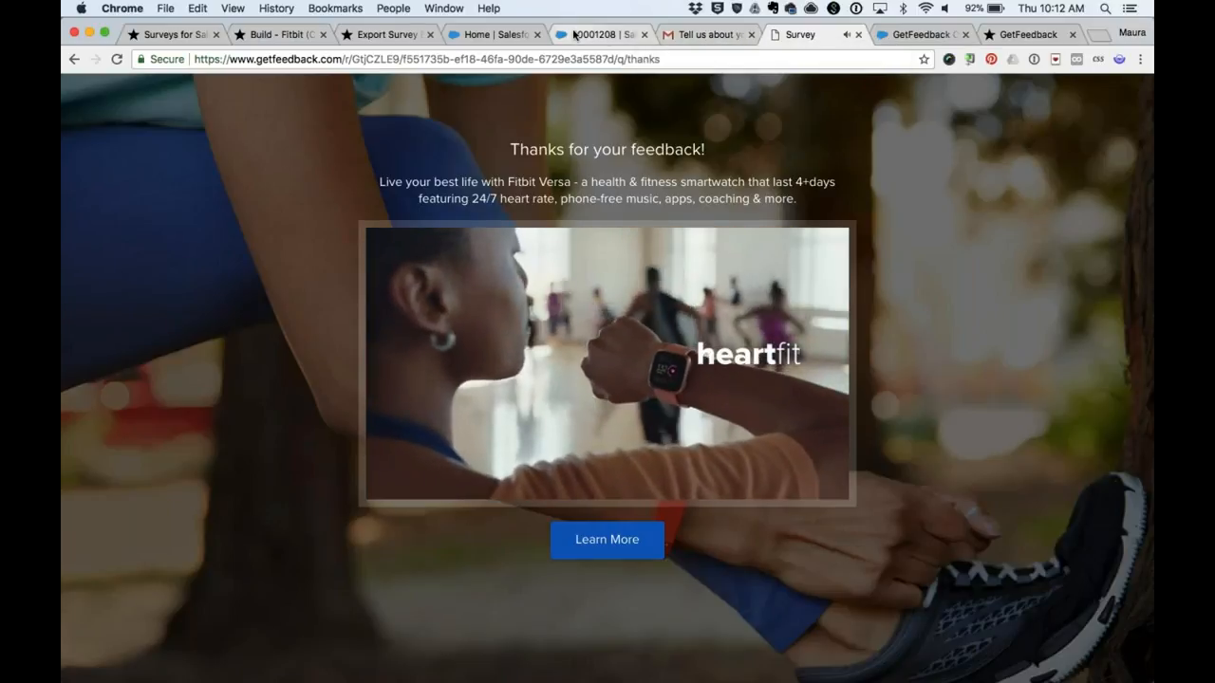
Step: Reload the Fitbit not syncing case so Case Closed Feedback shows score 5 and the comment
click(602, 34)
click(117, 59)
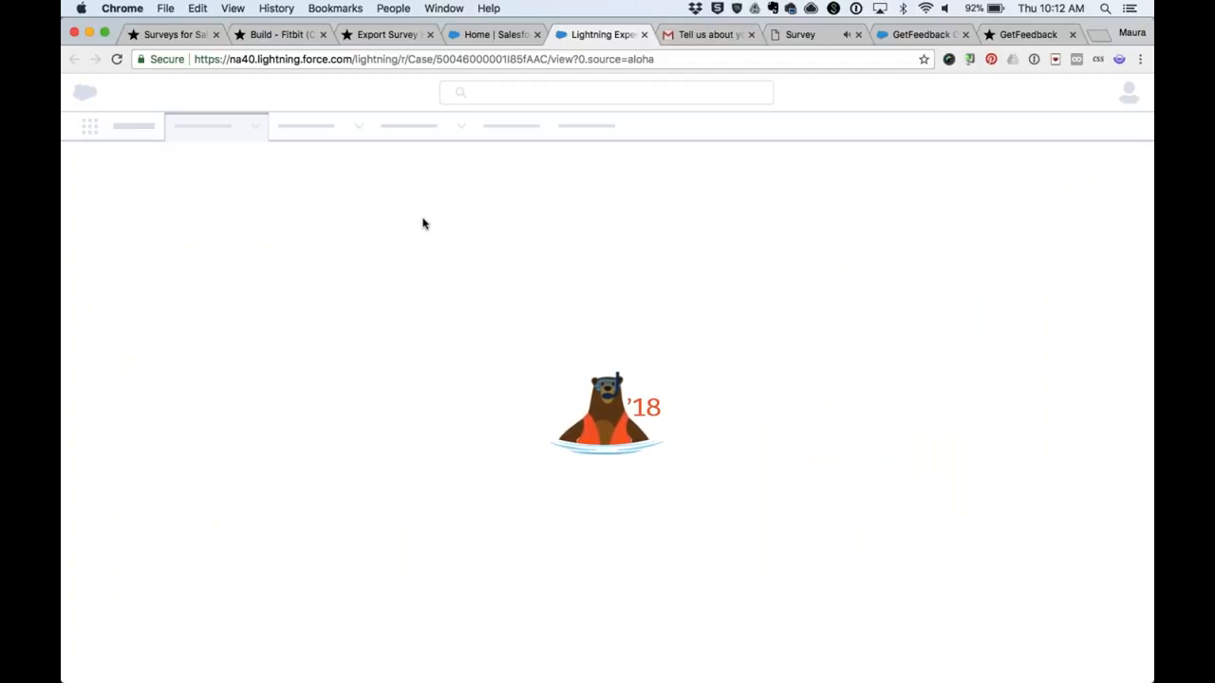
click(118, 59)
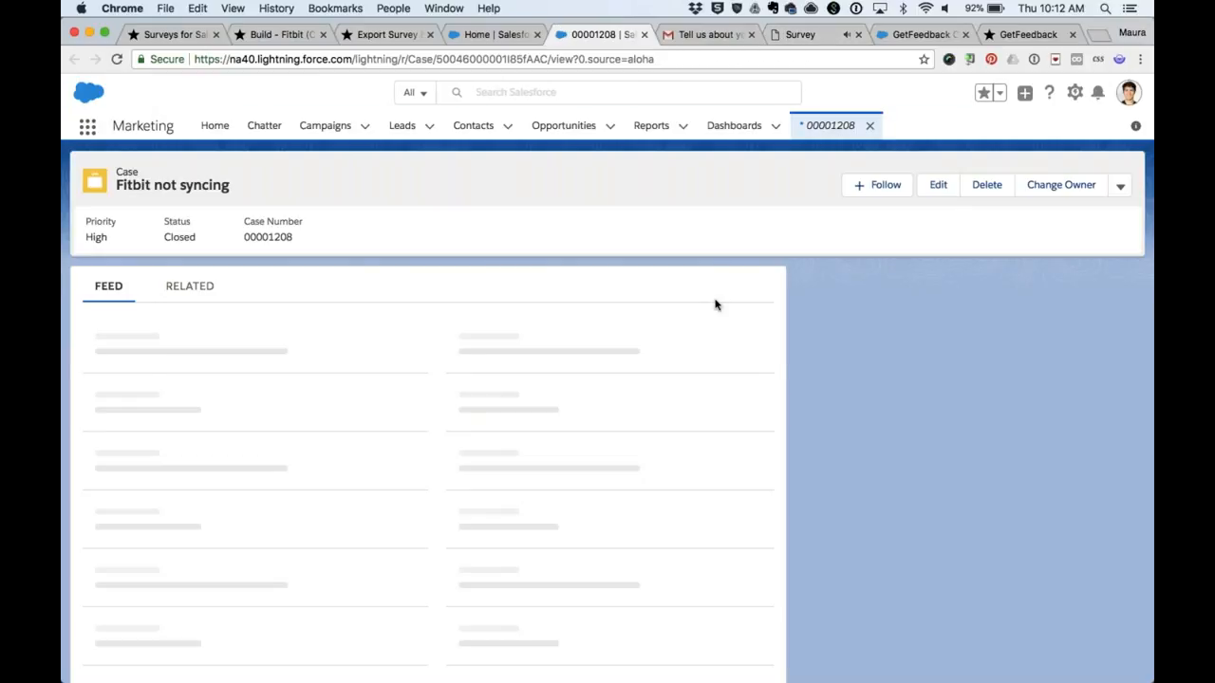
scroll(716, 305, down, 4)
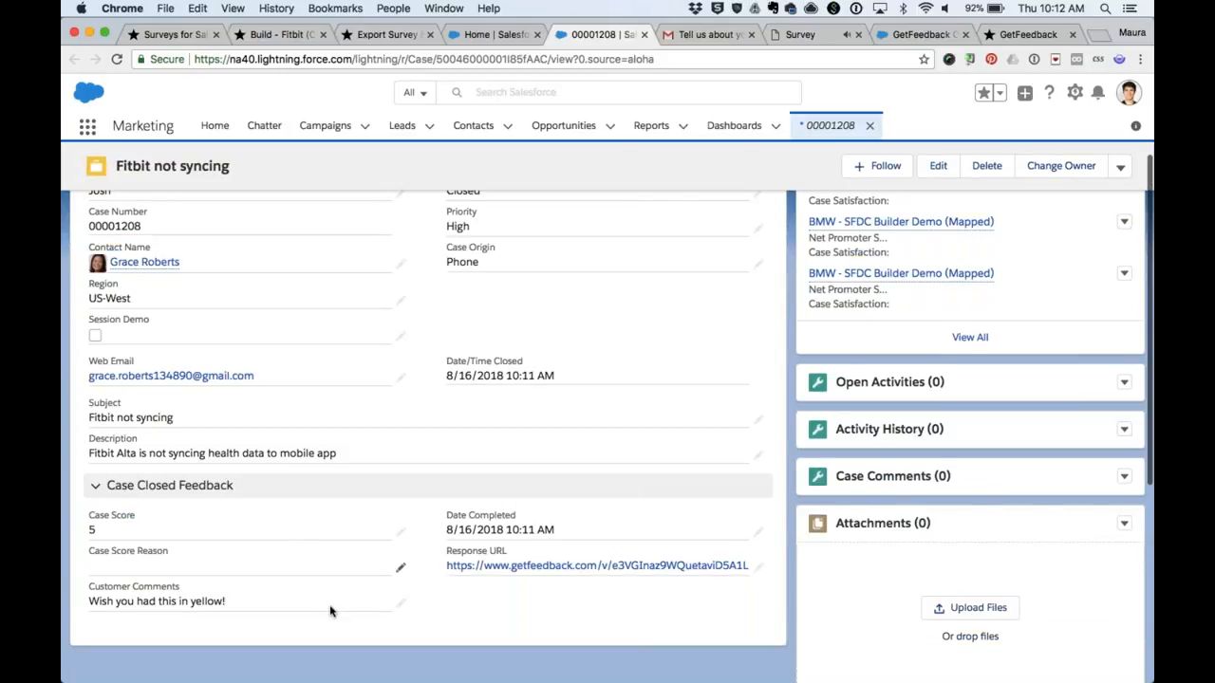
Step: Show the GetFeedback Customer Experience Dashboard, then the GetFeedback Executive Dashboard
click(918, 36)
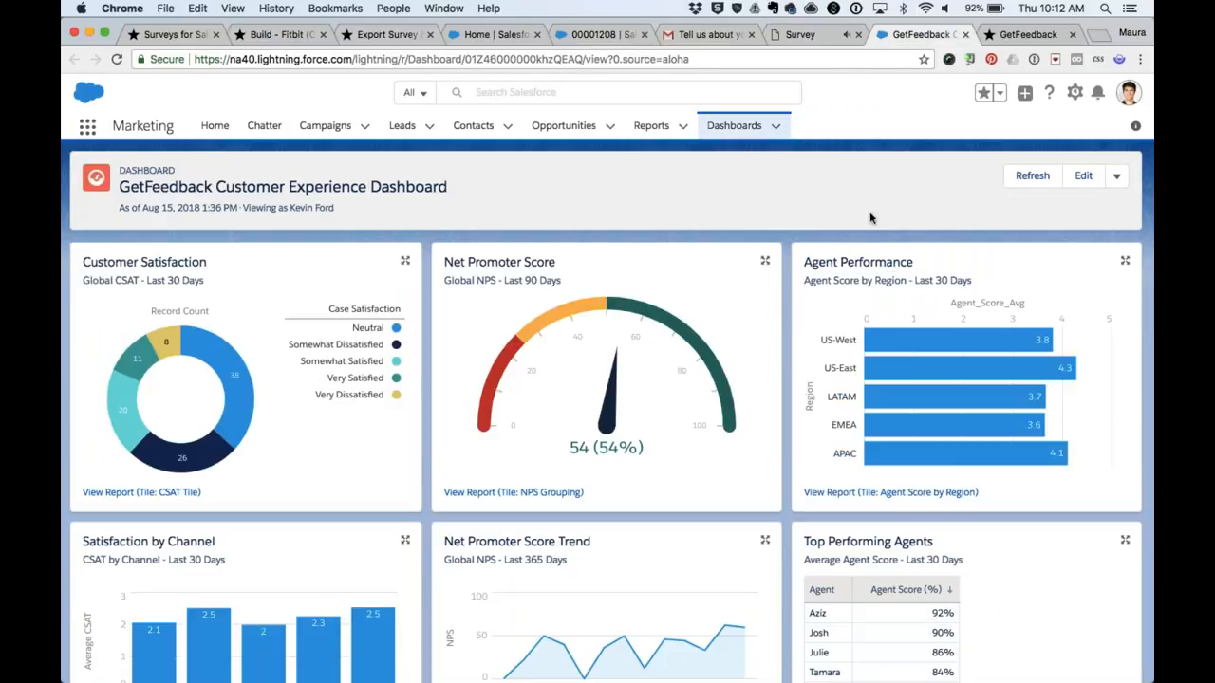
click(1027, 36)
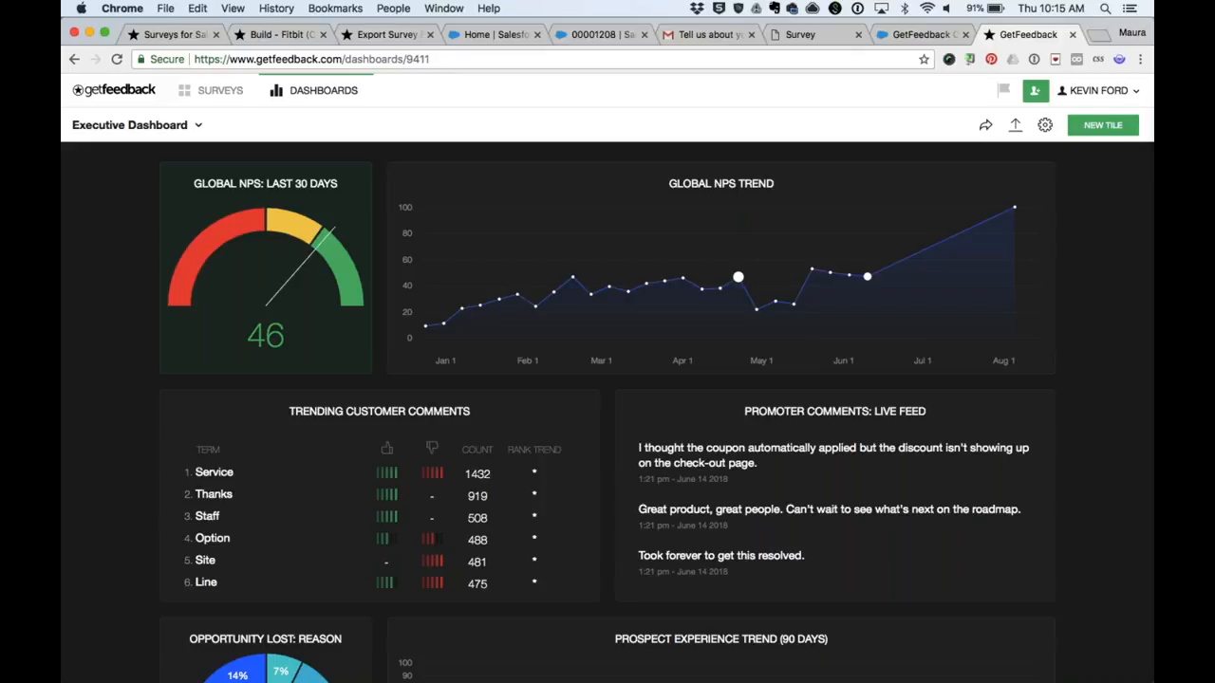
Step: Show the KEVIN FORD account menu briefly and dismiss it
click(1098, 90)
click(831, 277)
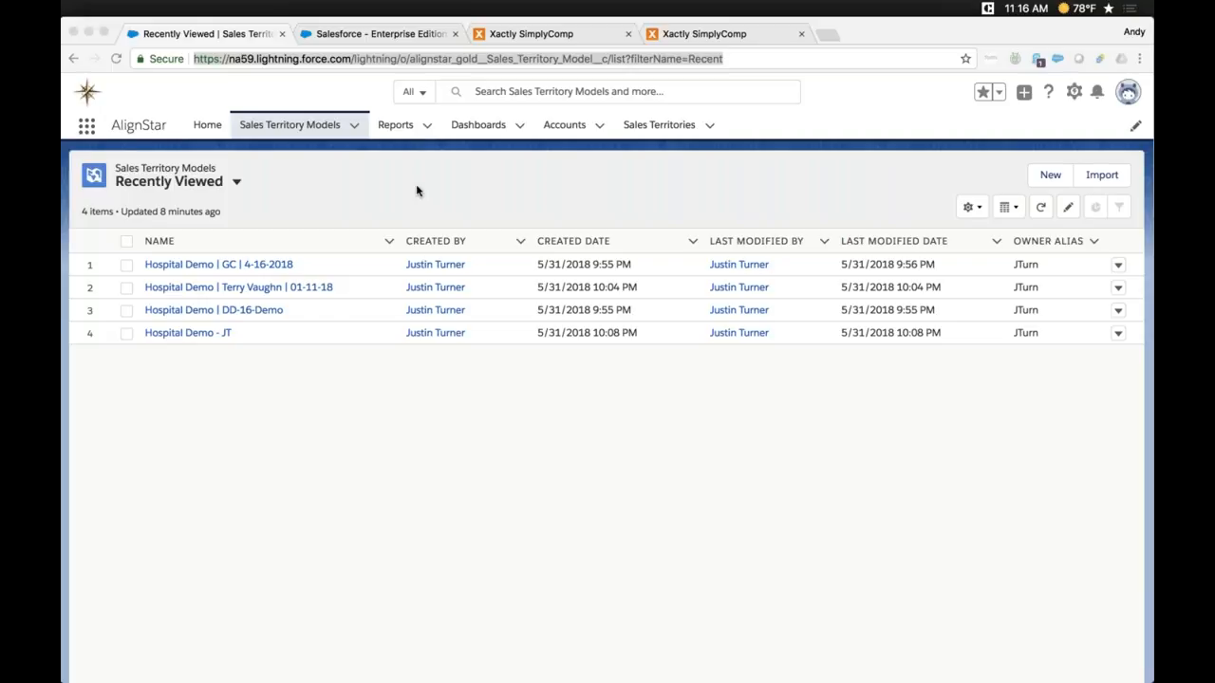
Step: Open the Hospital Demo | GC | 4-16-2018 model from Recently Viewed
click(219, 264)
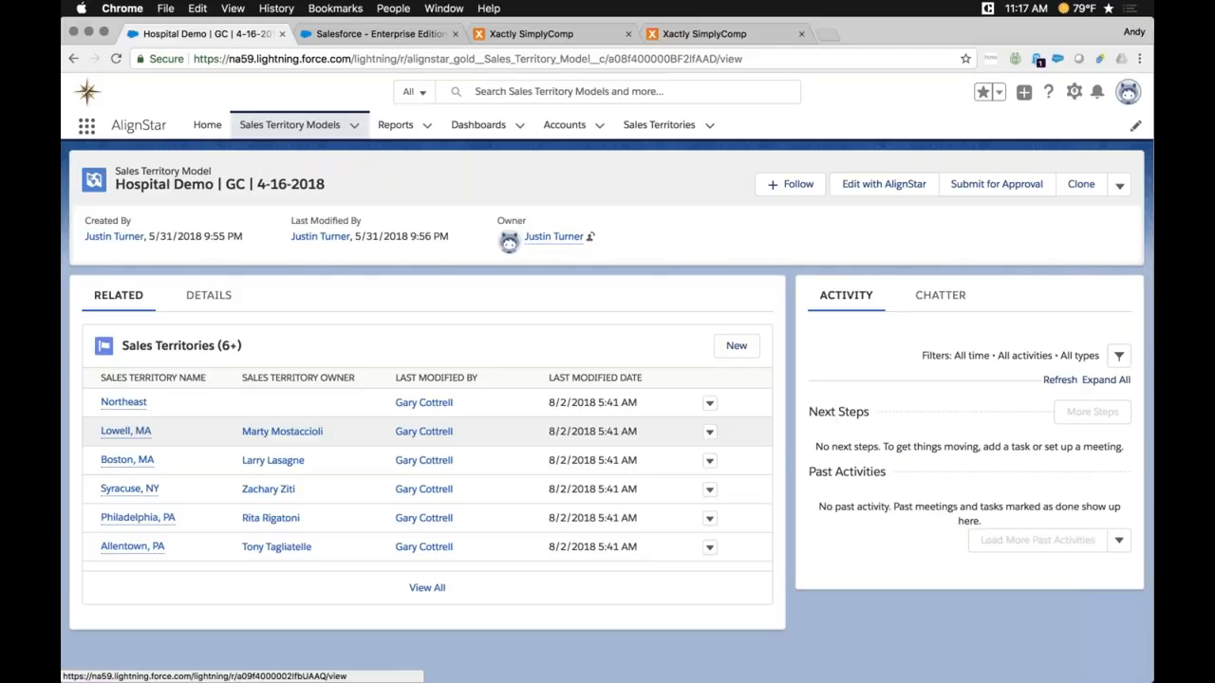
Step: Show the territory map and zoom in on the Northeast territories
click(379, 33)
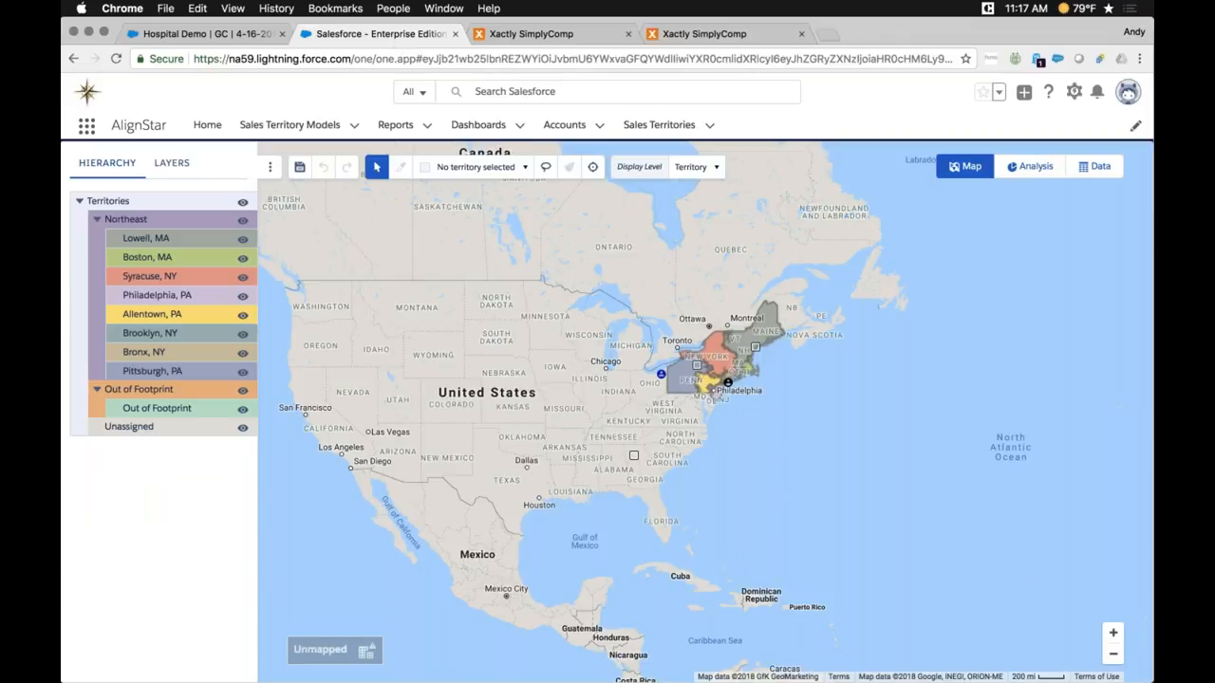
click(1113, 632)
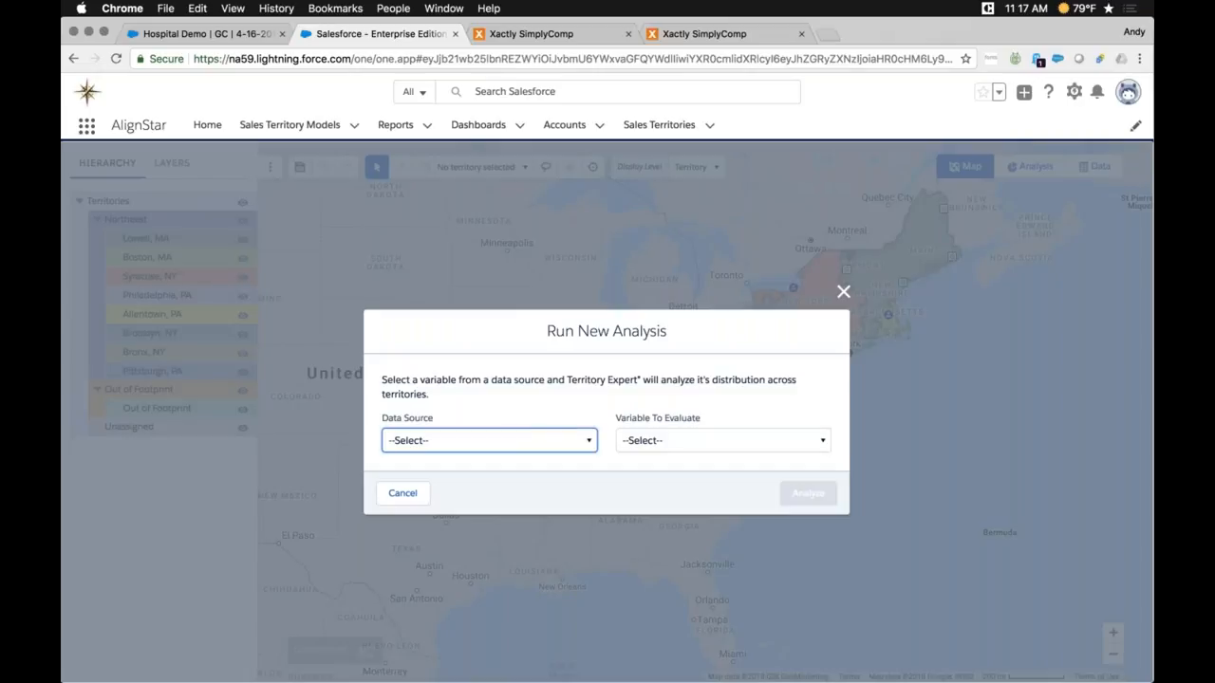
Step: Review the available data sources in Run New Analysis
click(489, 441)
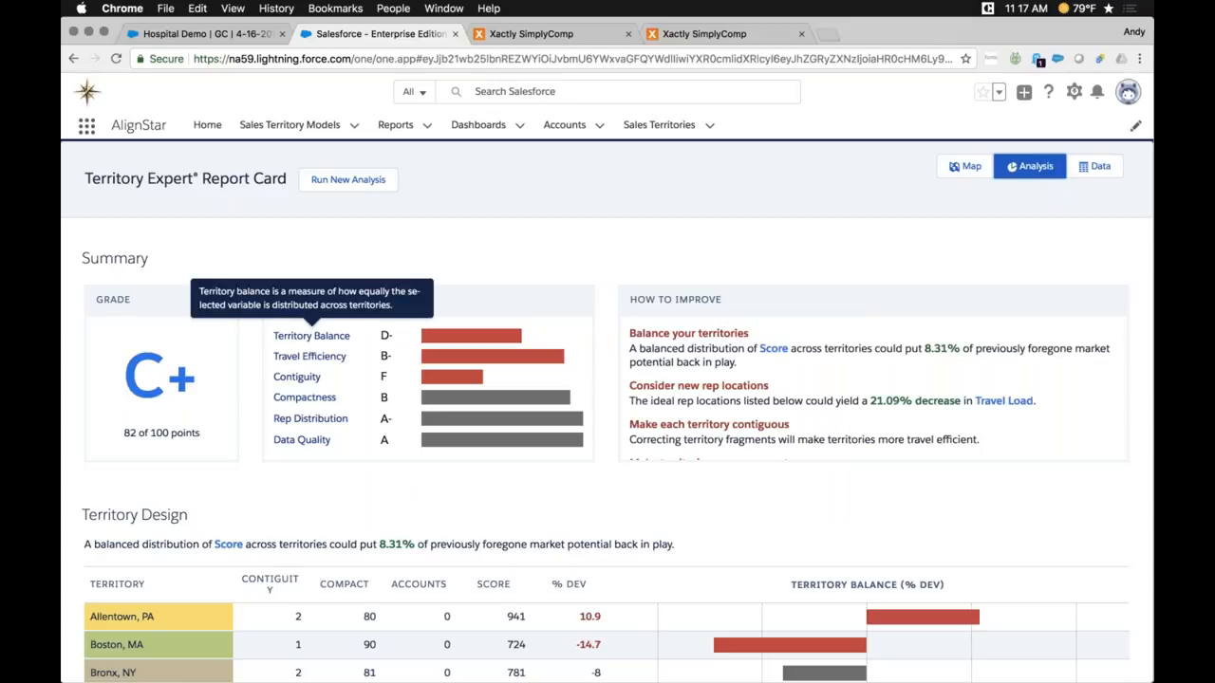
mouse_move(310, 356)
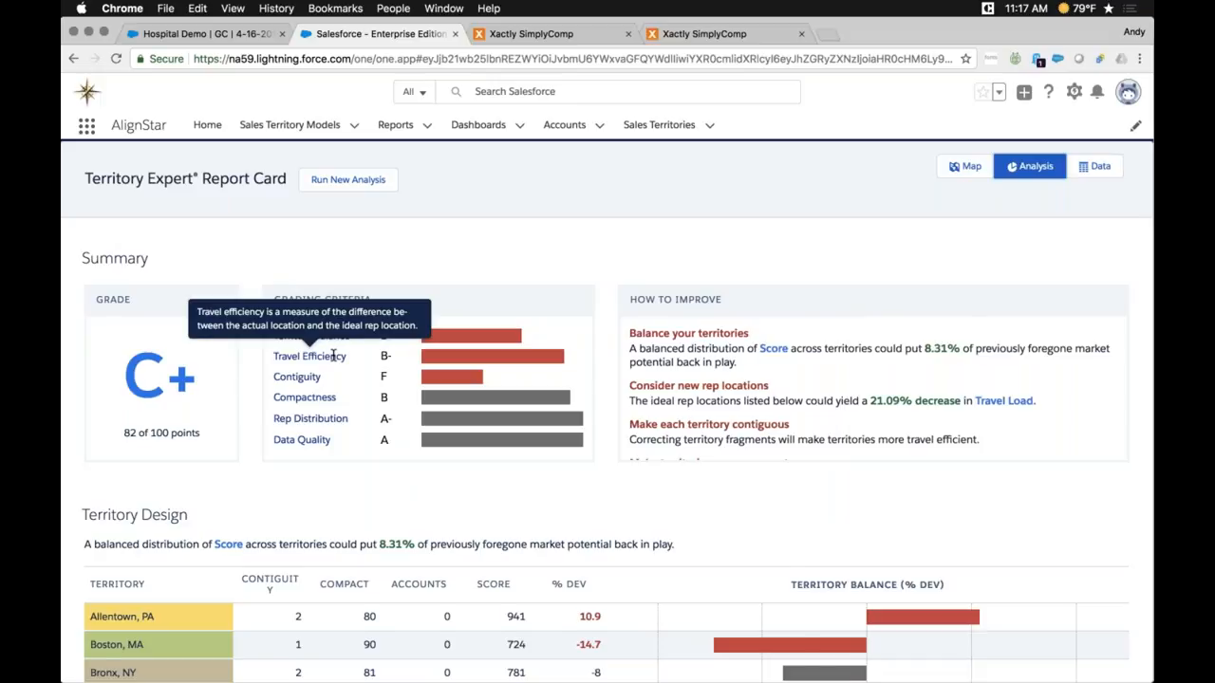
scroll(313, 380, down, 3)
scroll(313, 399, down, 3)
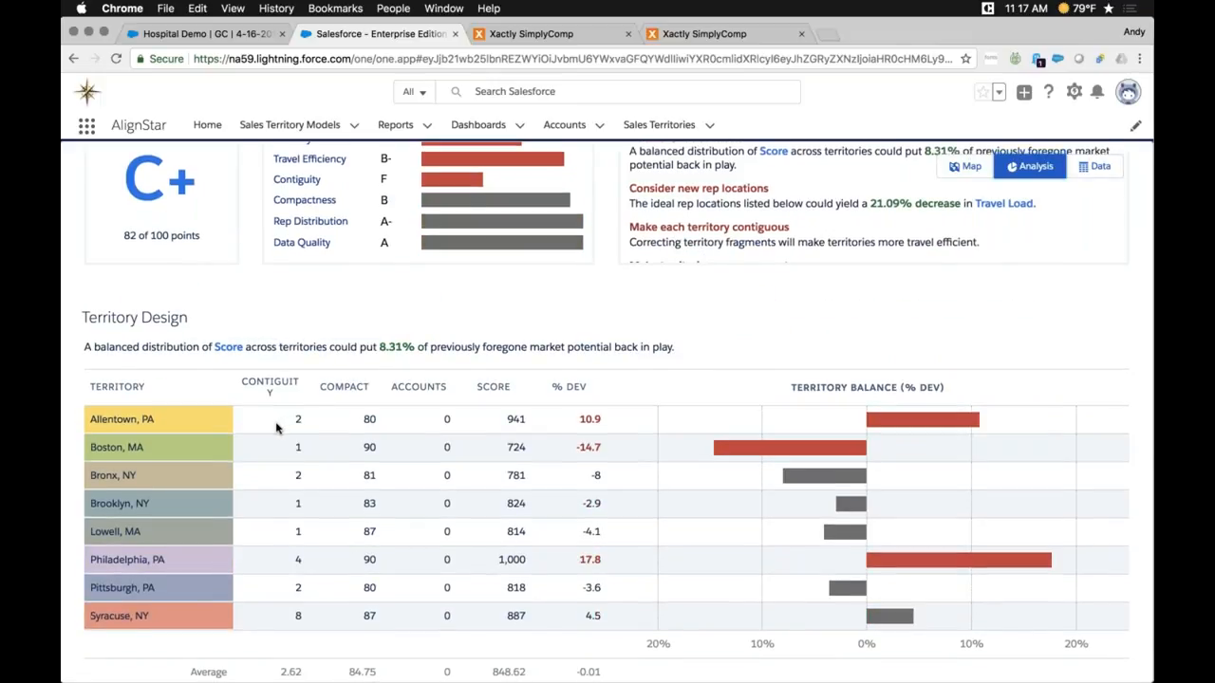
scroll(241, 430, down, 1)
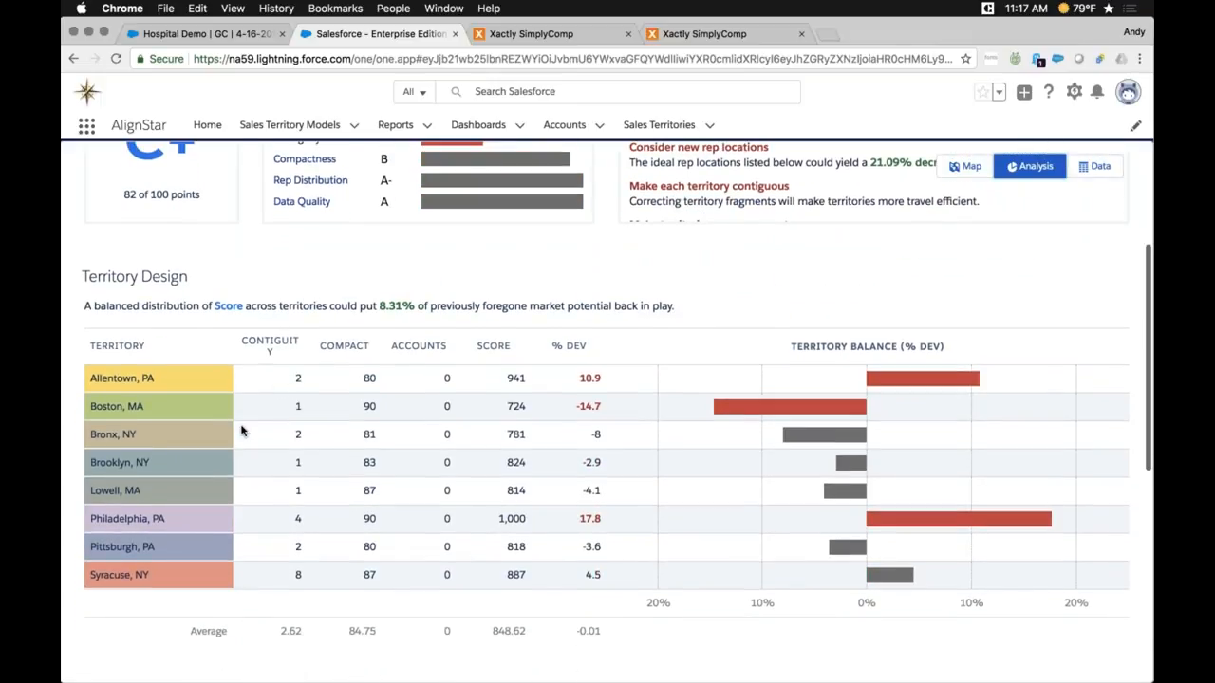
scroll(241, 431, down, 5)
scroll(241, 431, down, 5)
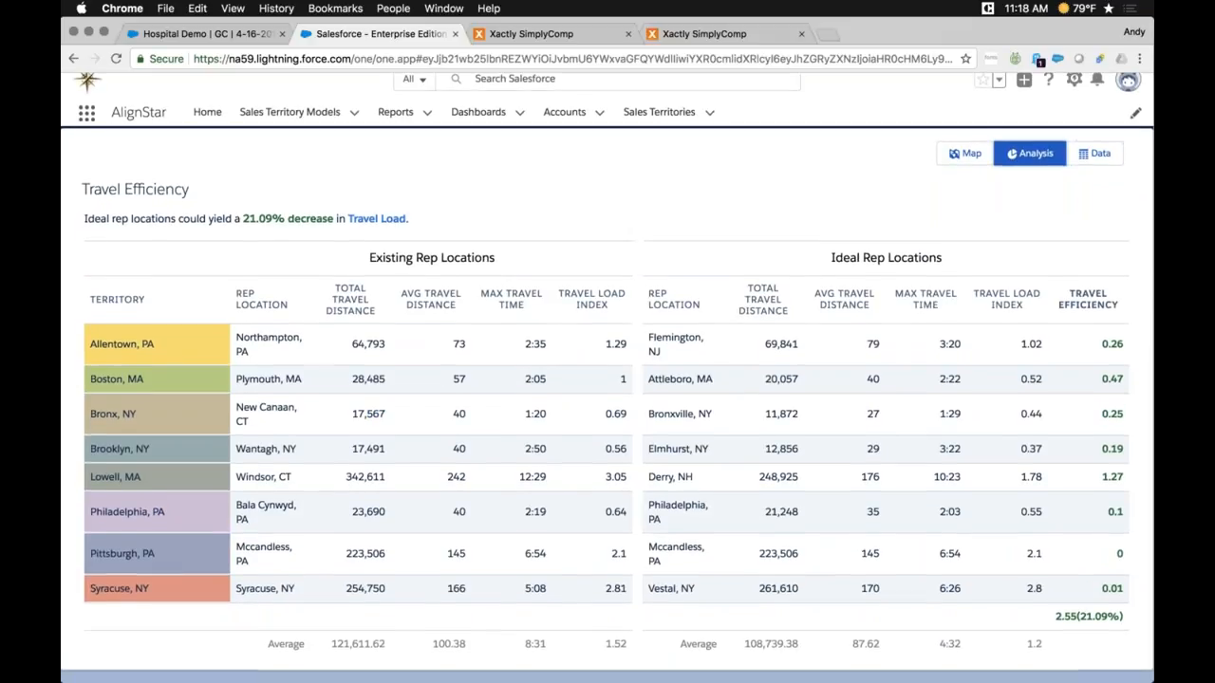
Step: Switch from the Travel Efficiency report to the SimplyComp dashboard
click(553, 36)
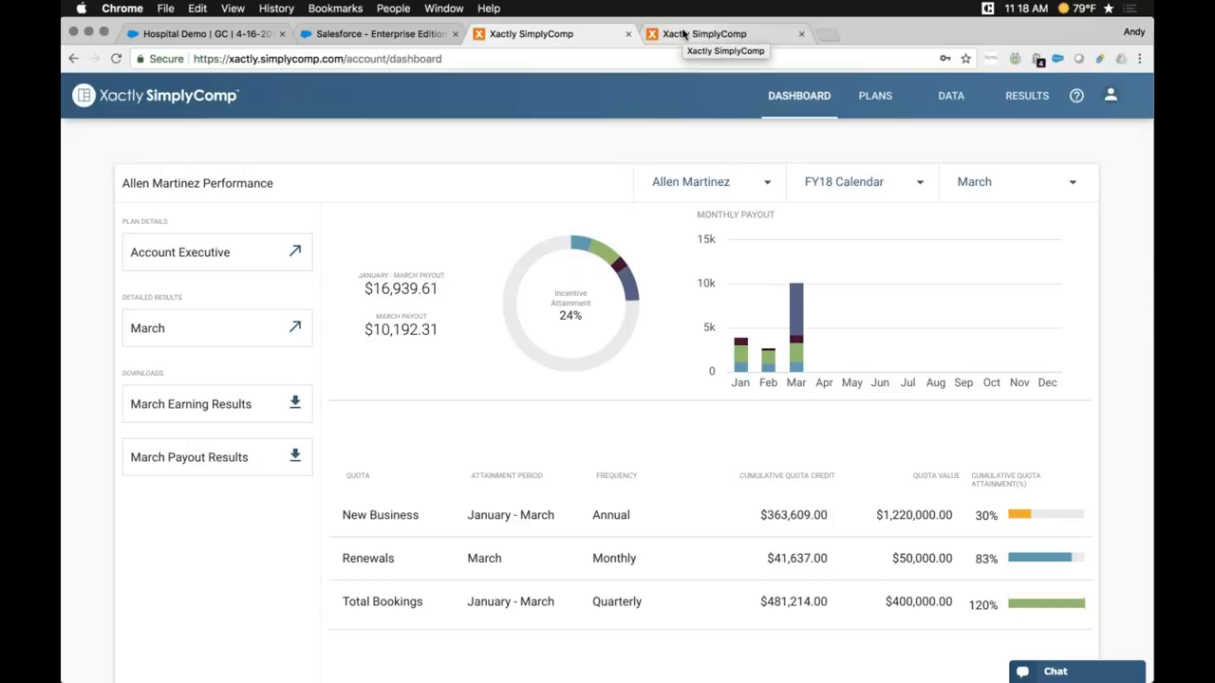
click(951, 95)
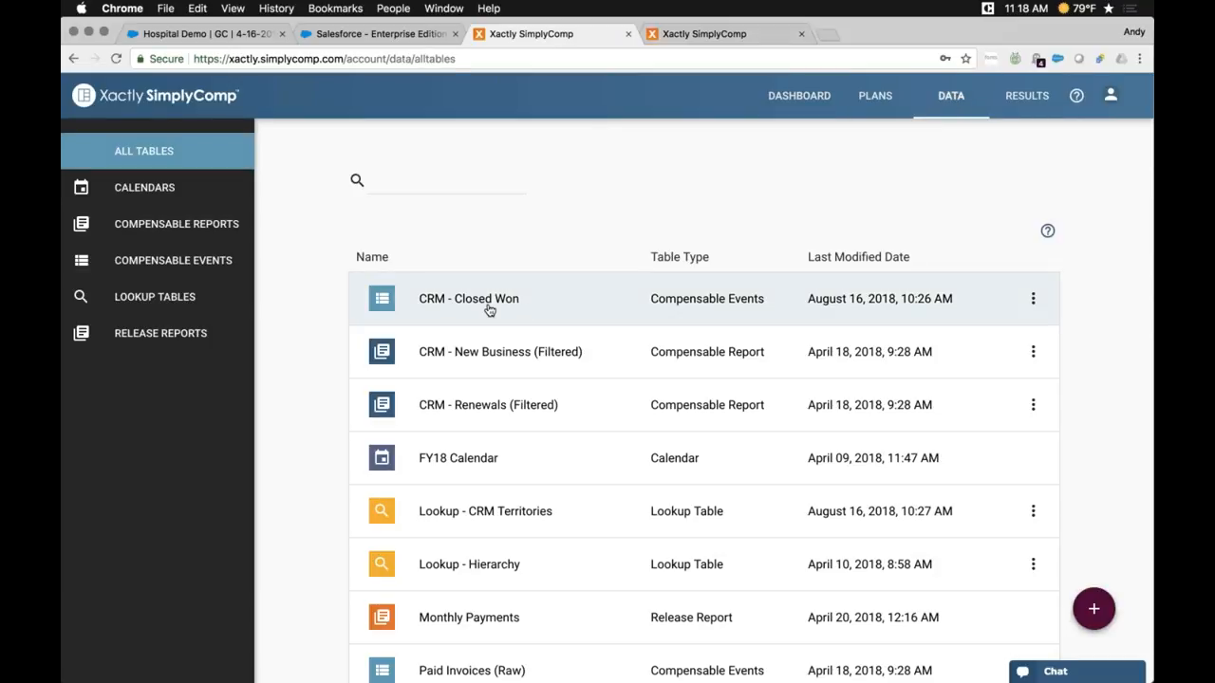
click(490, 306)
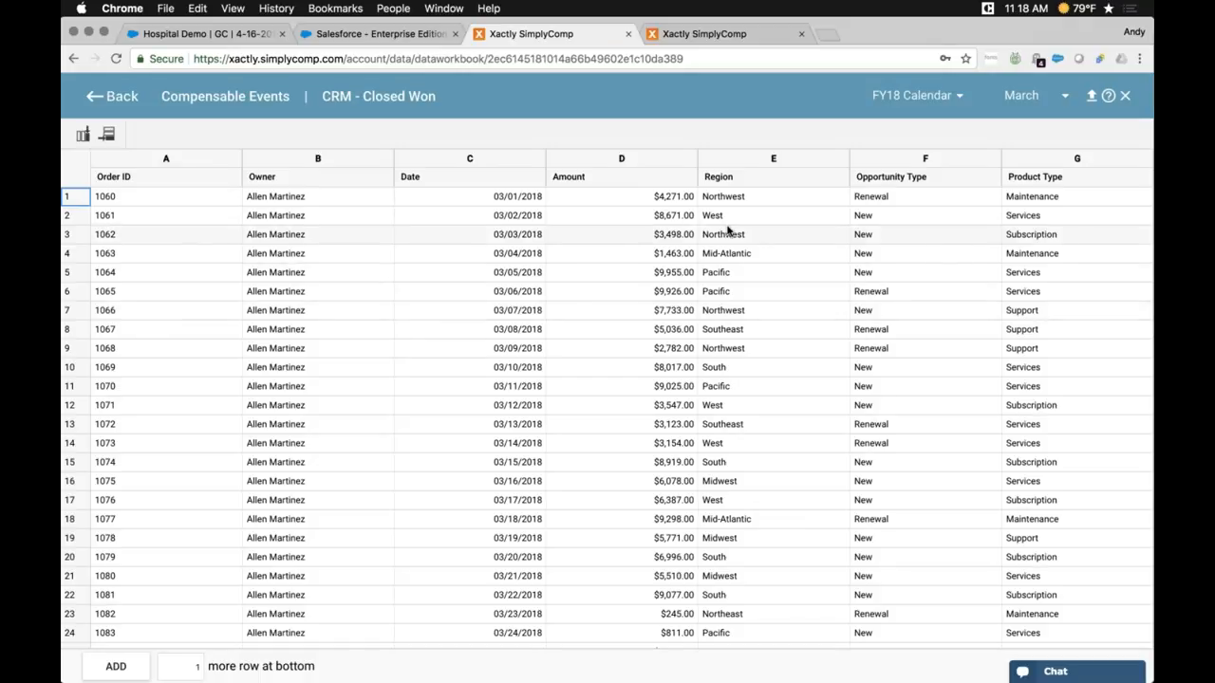
scroll(729, 230, down, 5)
scroll(729, 229, up, 5)
click(112, 96)
click(136, 152)
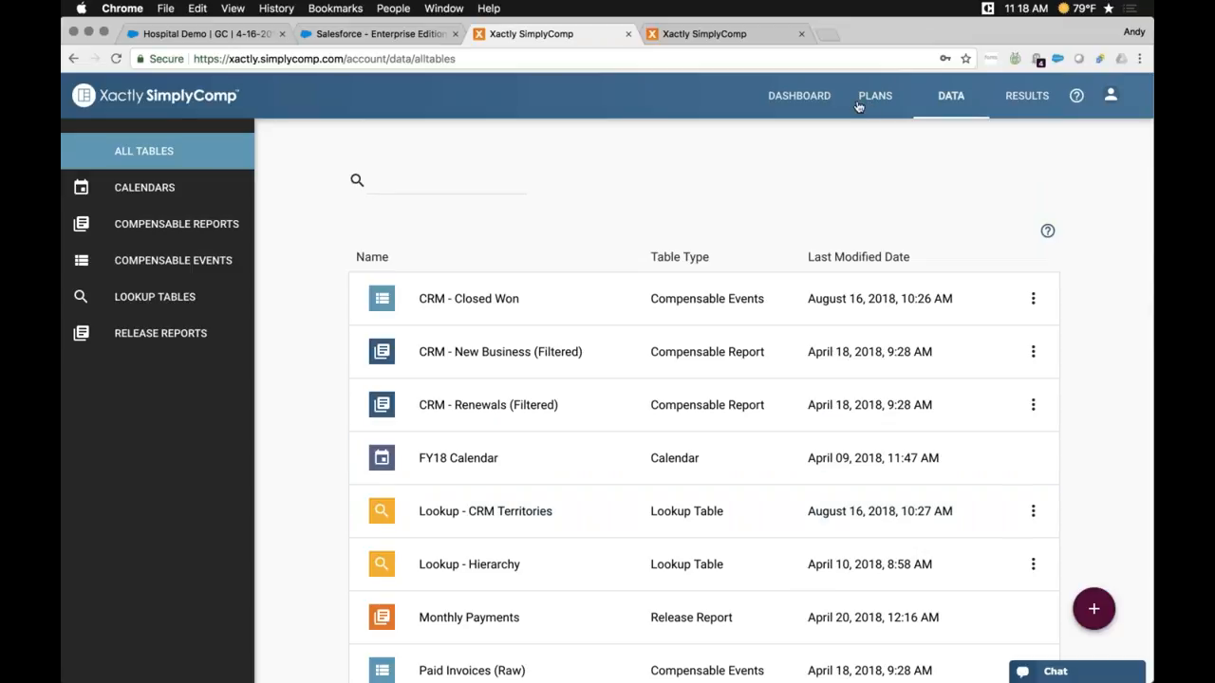
click(799, 94)
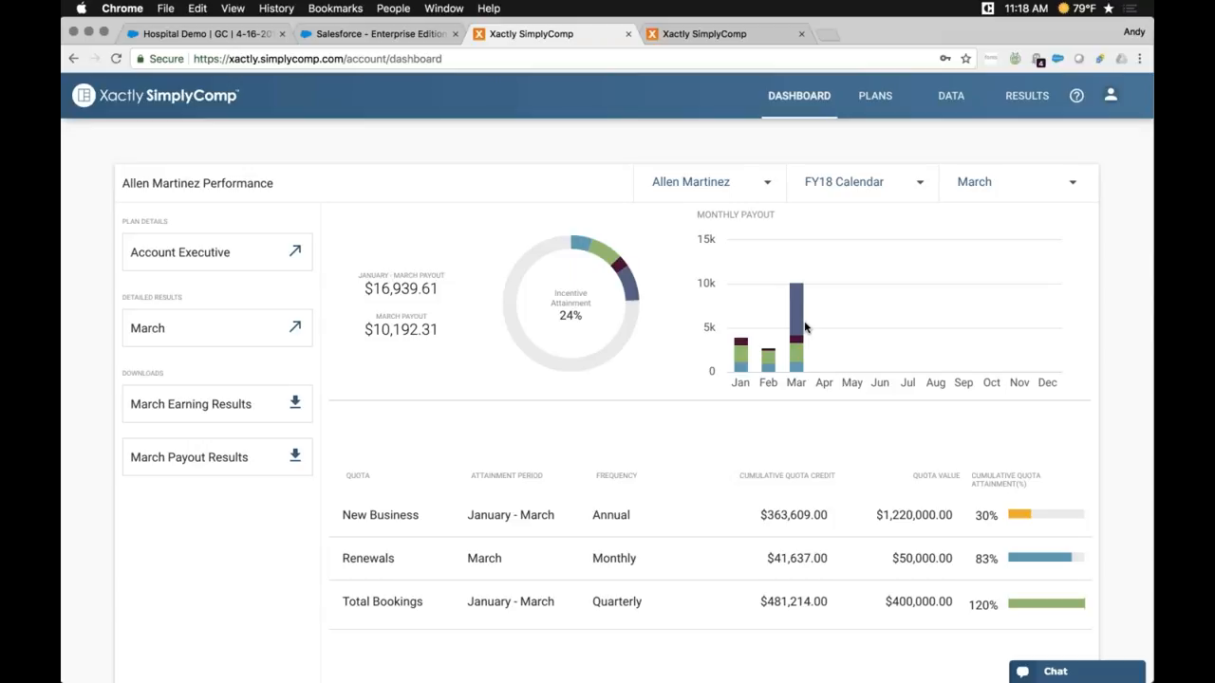
Step: View the SimplyComp dashboard in iPhone X mobile emulation
click(704, 33)
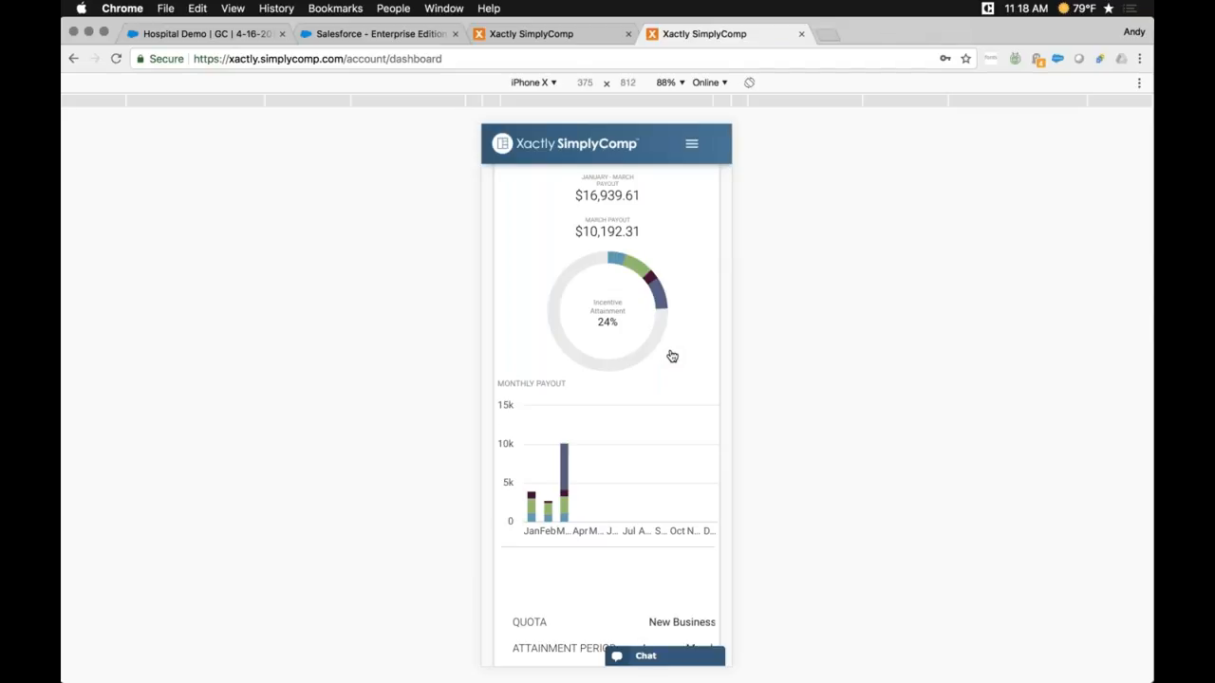
scroll(672, 356, down, 8)
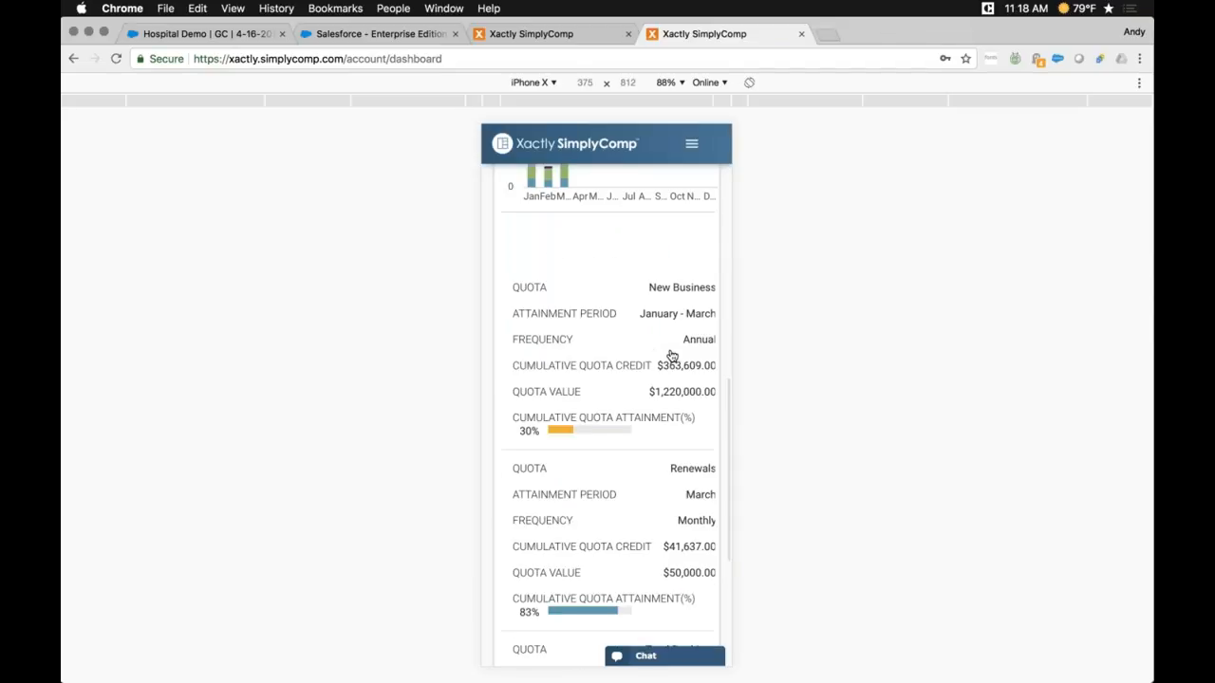
scroll(672, 356, up, 5)
scroll(672, 356, up, 2)
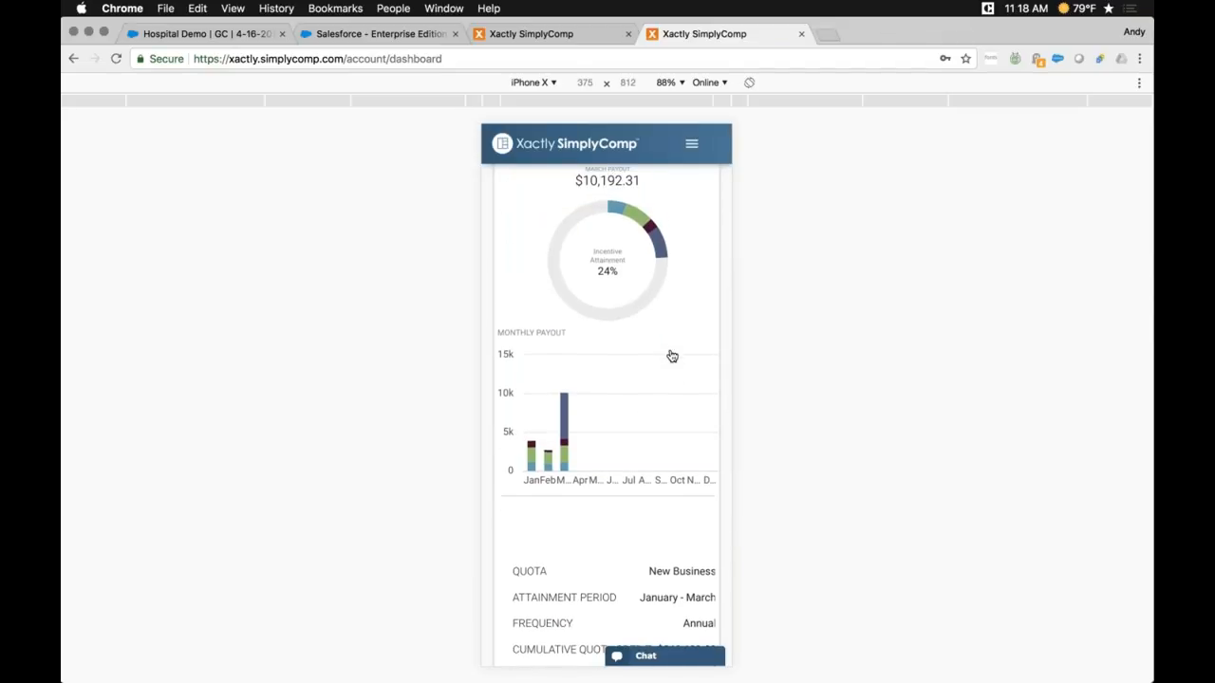
scroll(672, 356, up, 2)
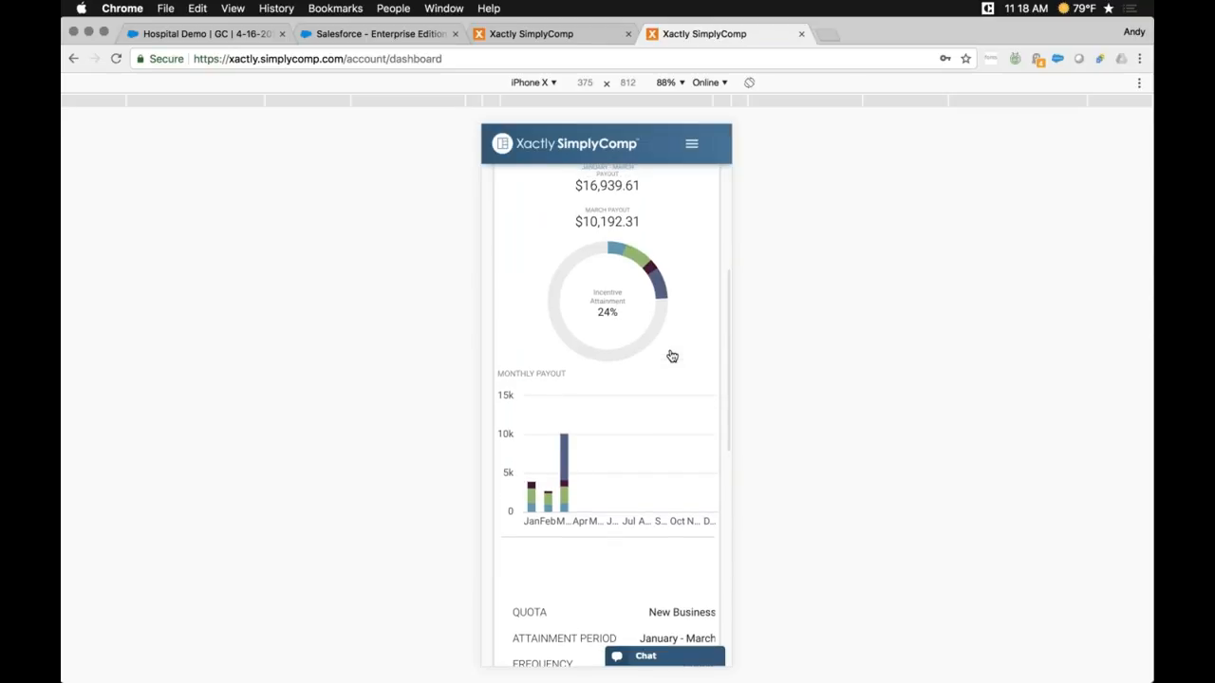
scroll(672, 356, up, 1)
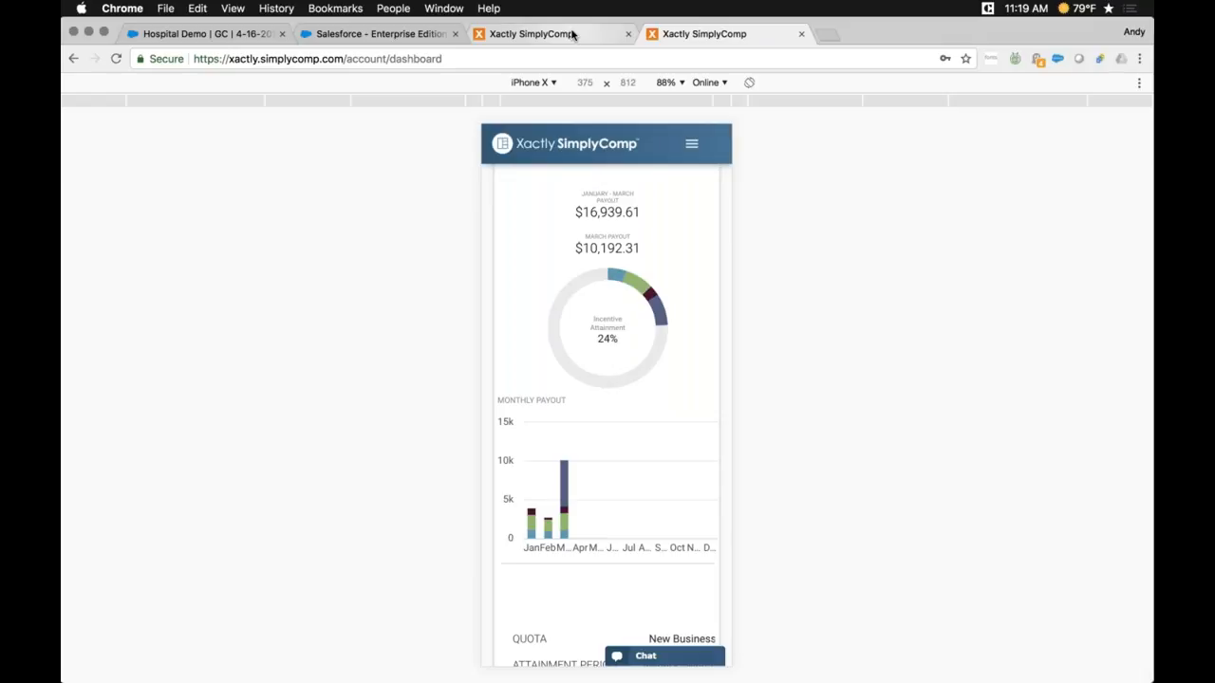
Step: Return to the desktop-size SimplyComp dashboard
click(573, 35)
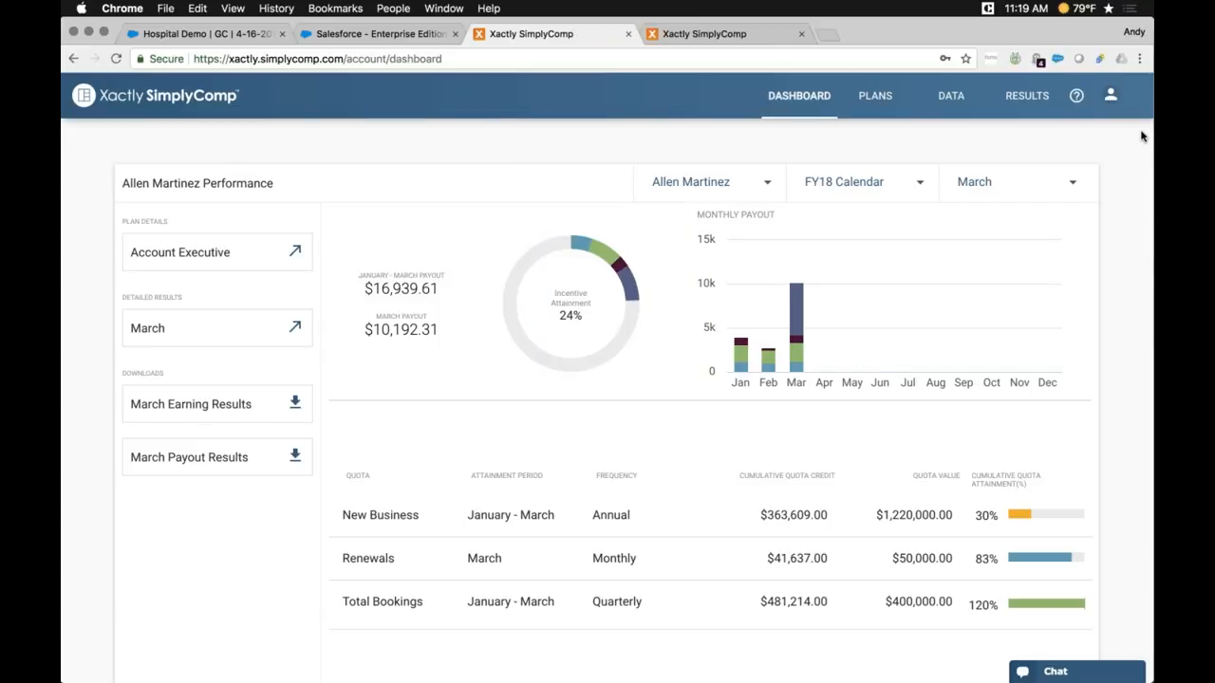
Step: Back on the report card, highlight the 'Balance your territories' suggestion and its 8.31% gain
click(379, 34)
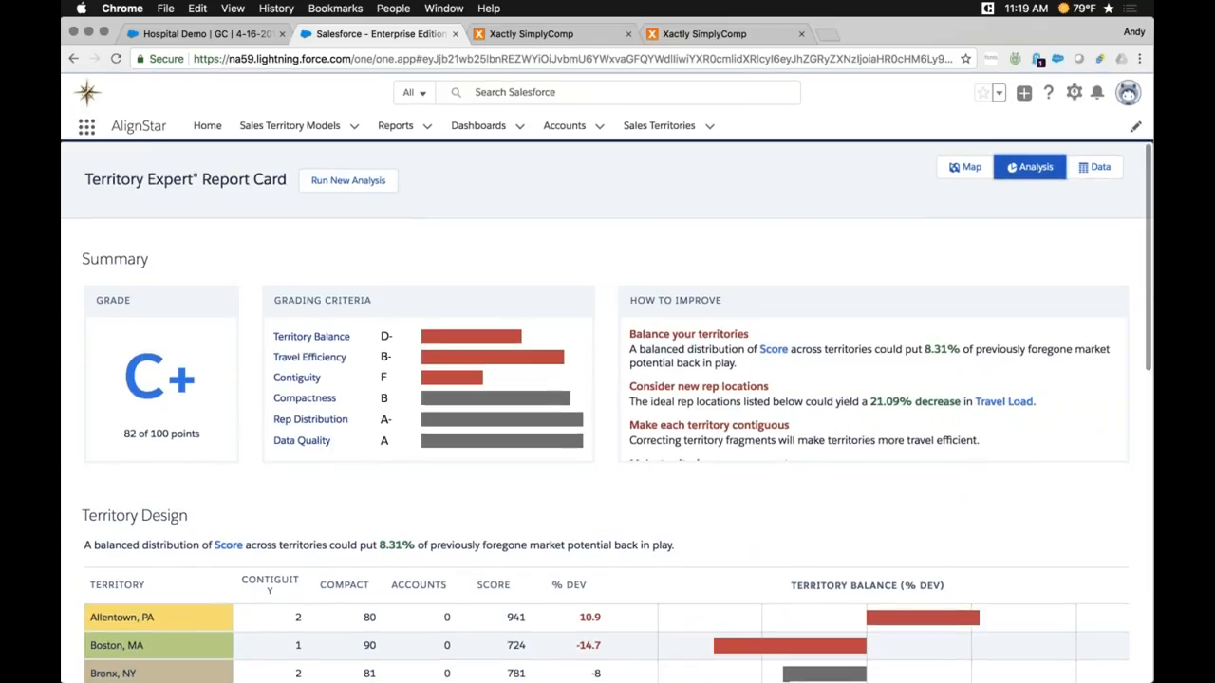
scroll(873, 389, down, 2)
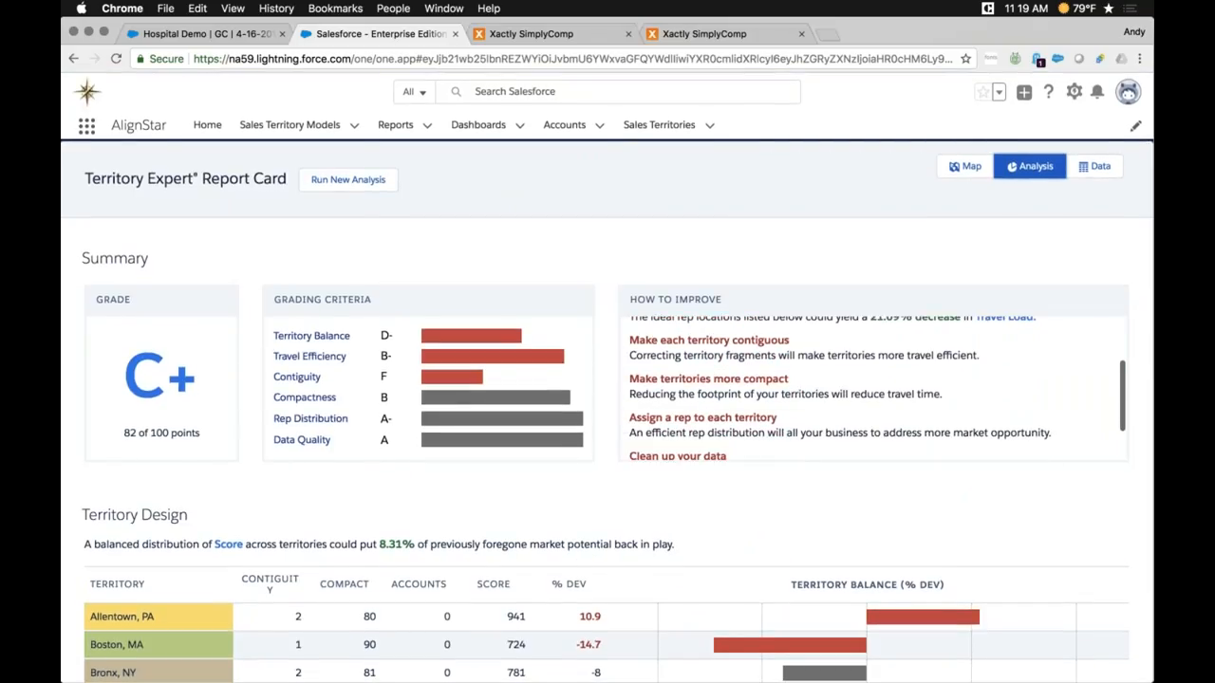
scroll(873, 389, down, 2)
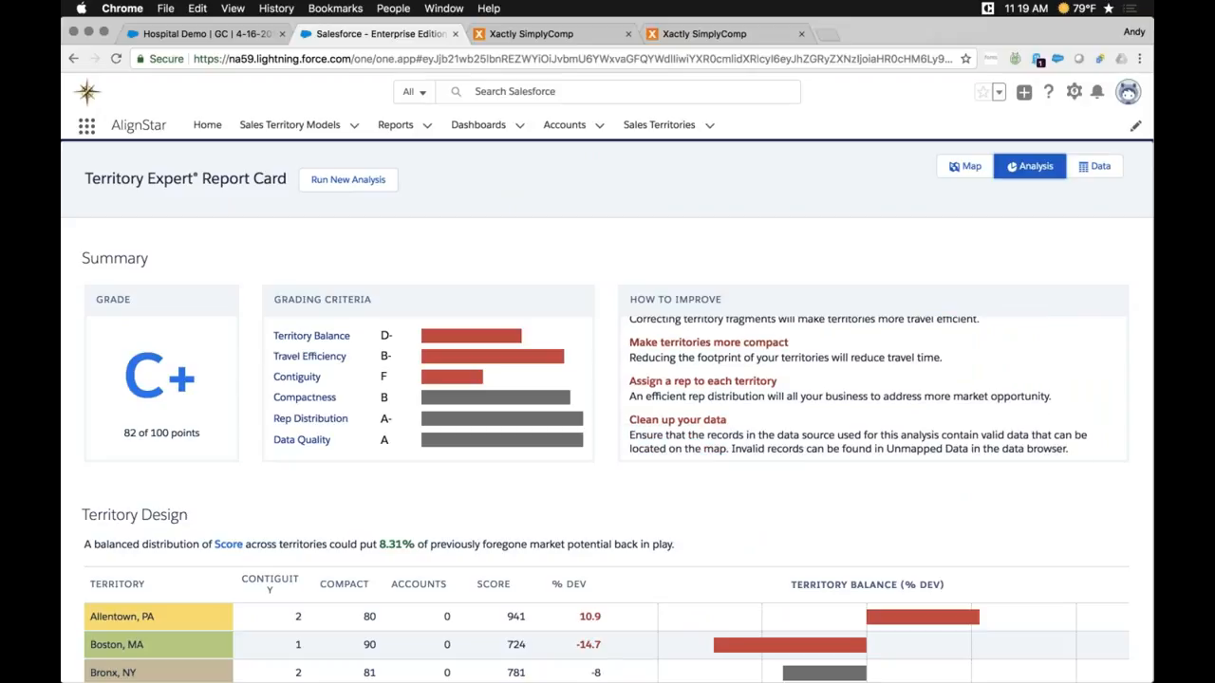
scroll(873, 389, up, 4)
drag(629, 333, 737, 363)
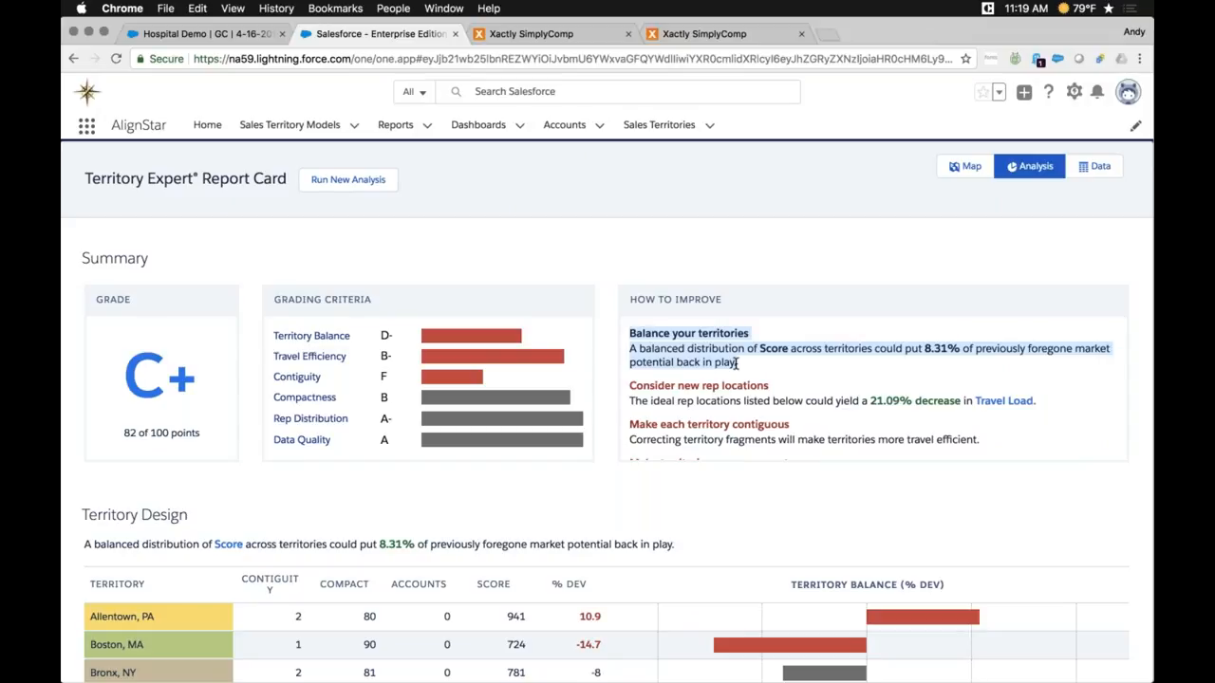
click(736, 364)
drag(925, 349, 959, 350)
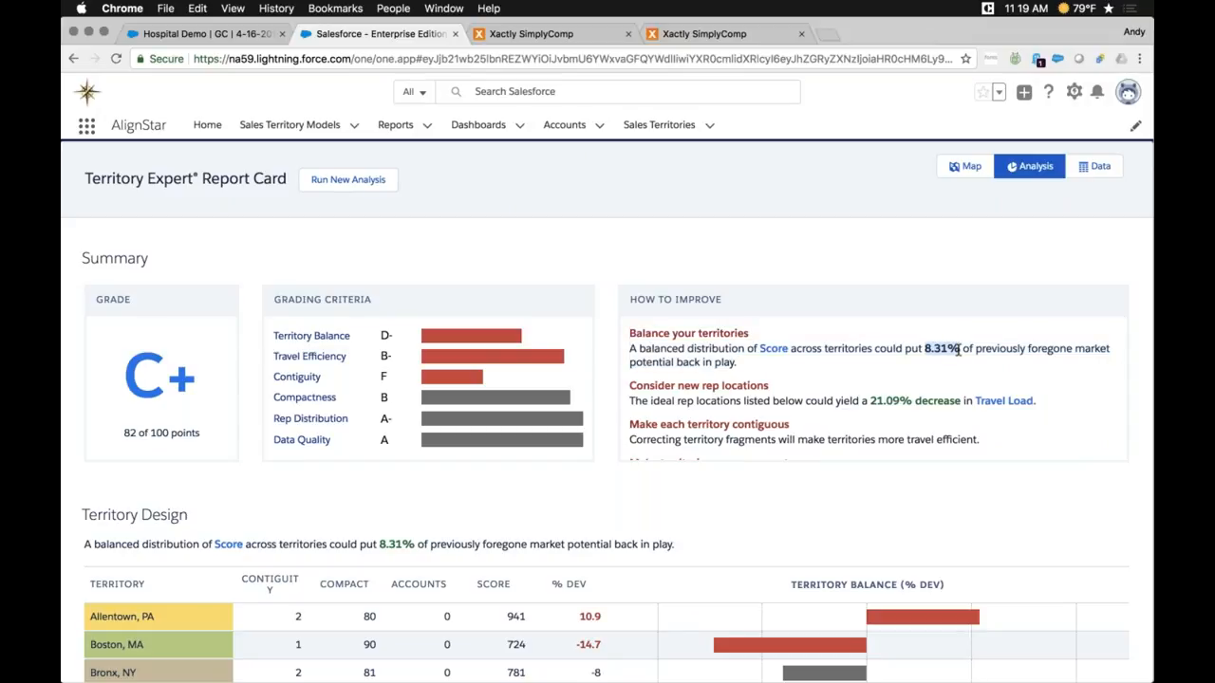
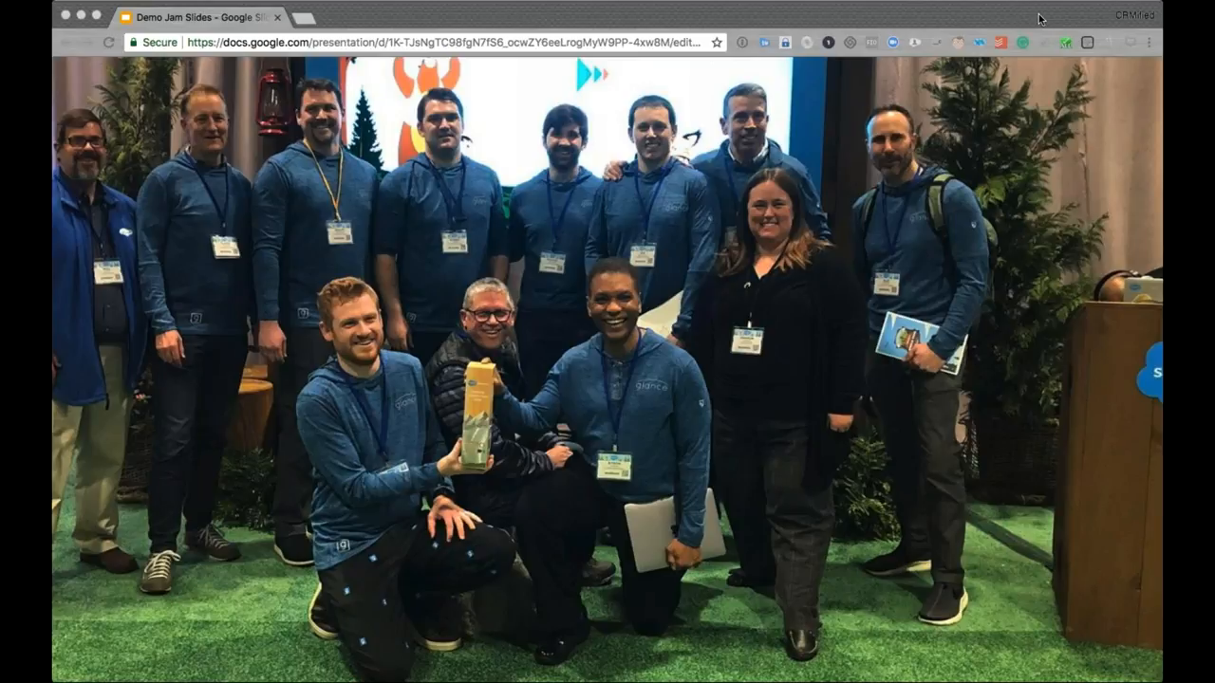
Step: Advance past the winners group photo toward the More Demo Jams Coming Up slide
click(972, 159)
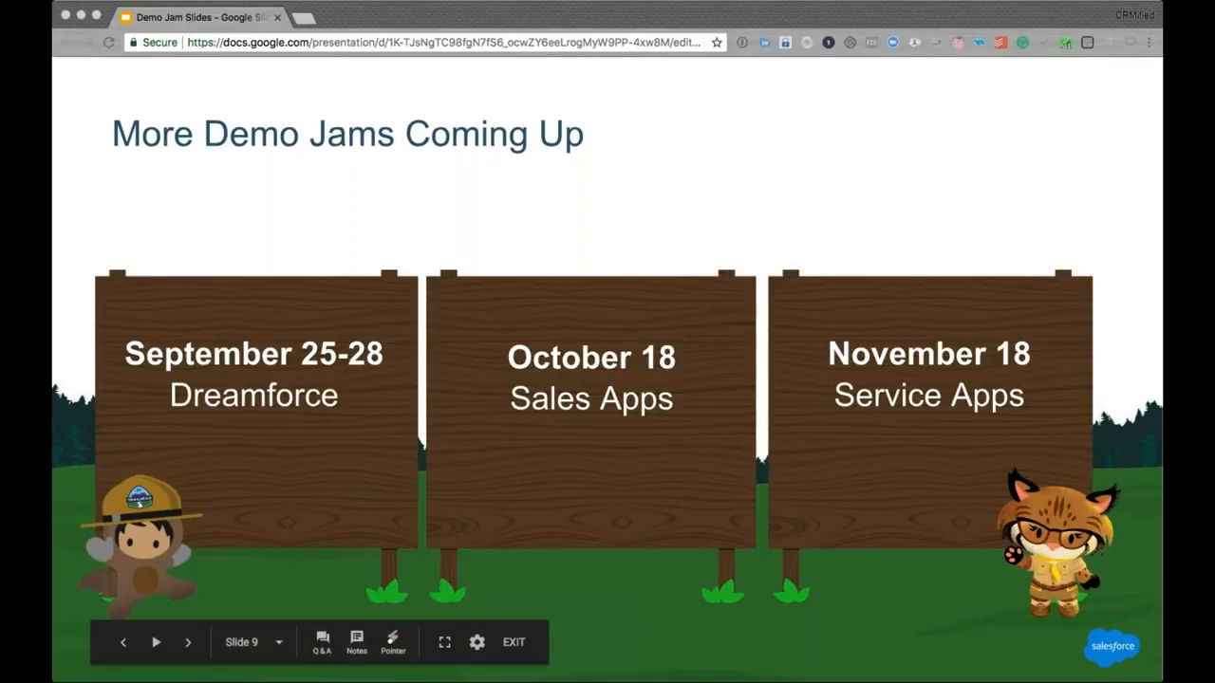
Step: Step back to the Appyness slide, then forward through the September grid to the partners-and-hosts schedule table
key(Right)
key(Right)
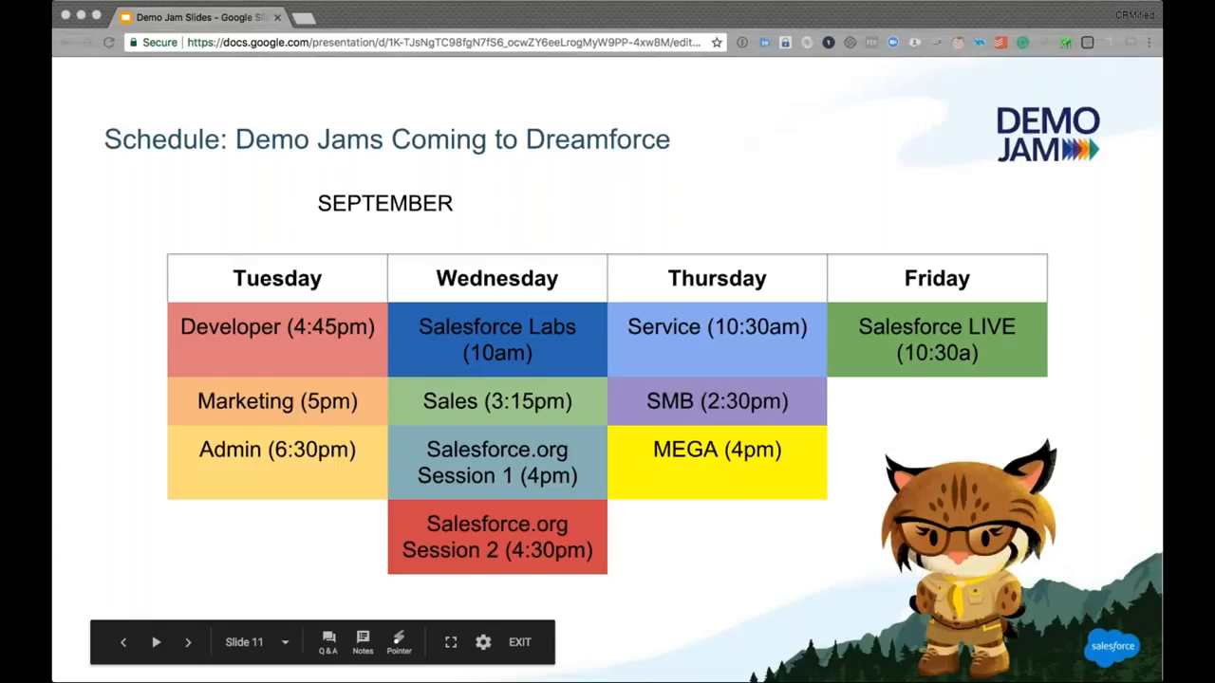
key(Left)
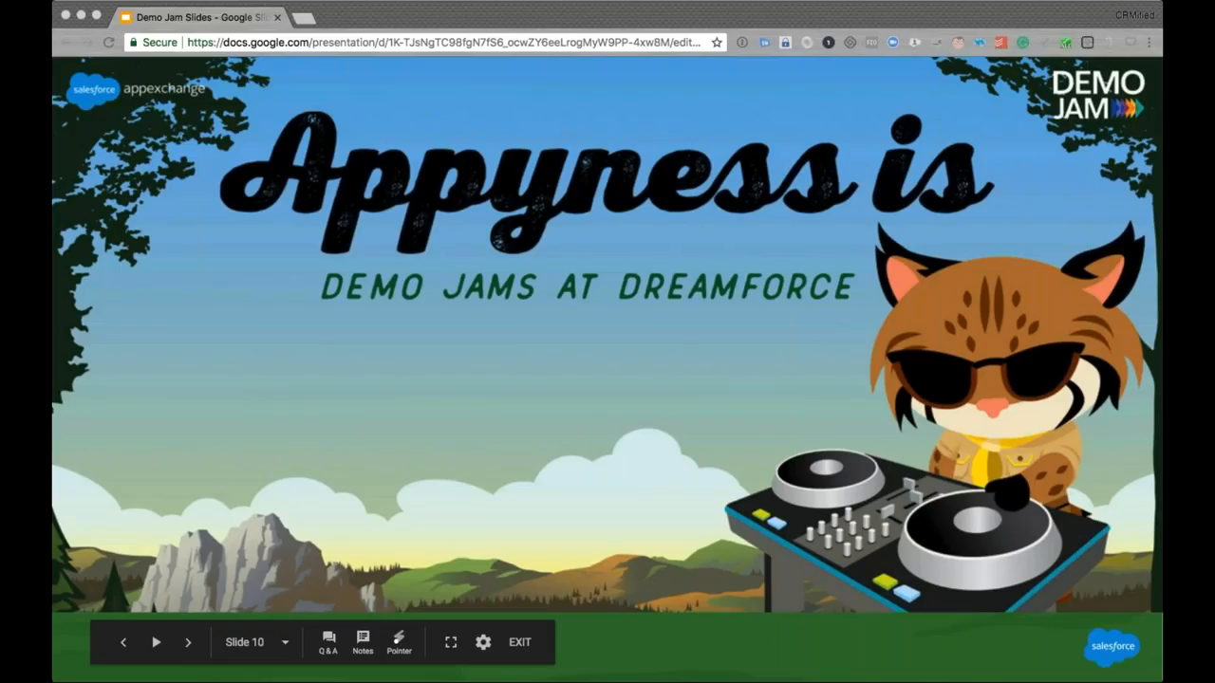
key(Right)
key(Right)
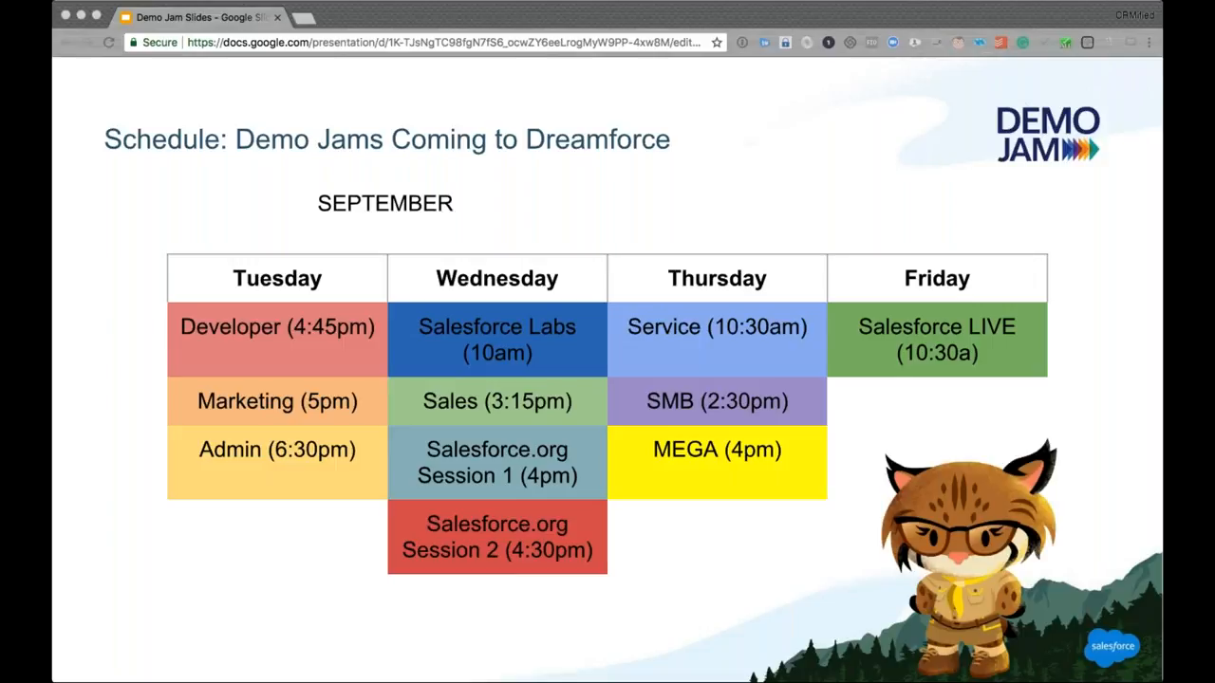
key(Right)
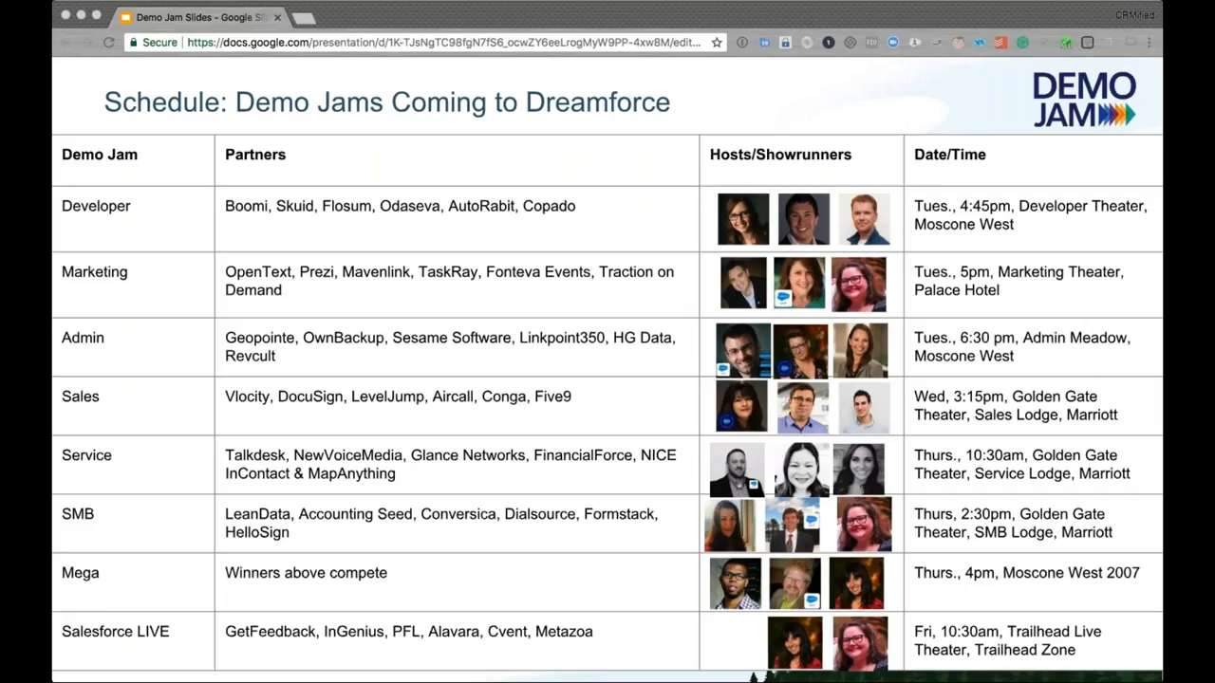